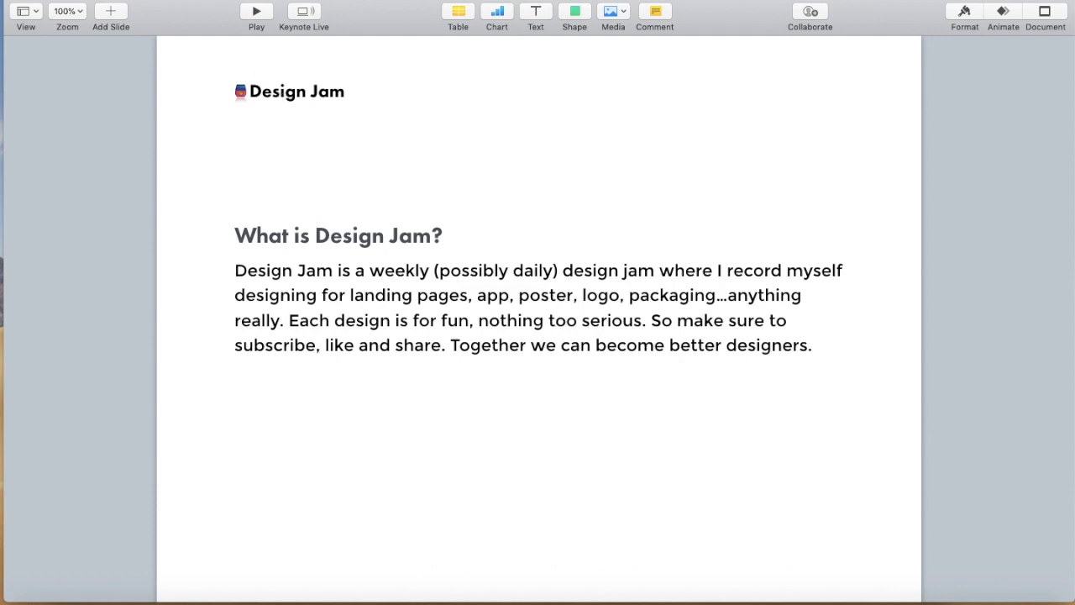
Switch to the Sketch document and examine the Tinder Like reference screen's header, swipe cards and action buttons beside the empty Artist artboard
left_click(32, 3)
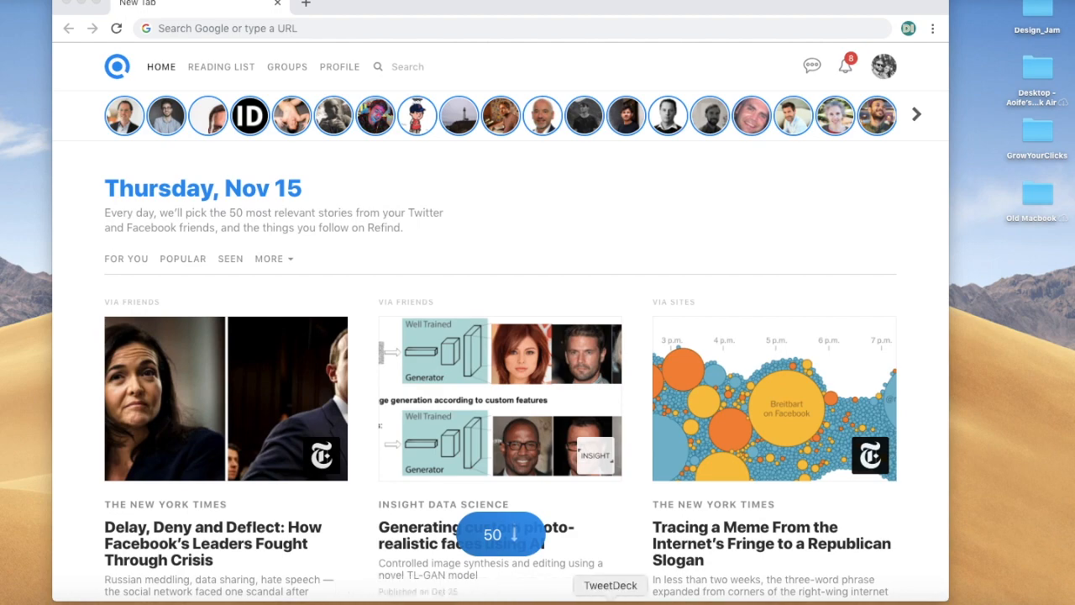
left_click(298, 604)
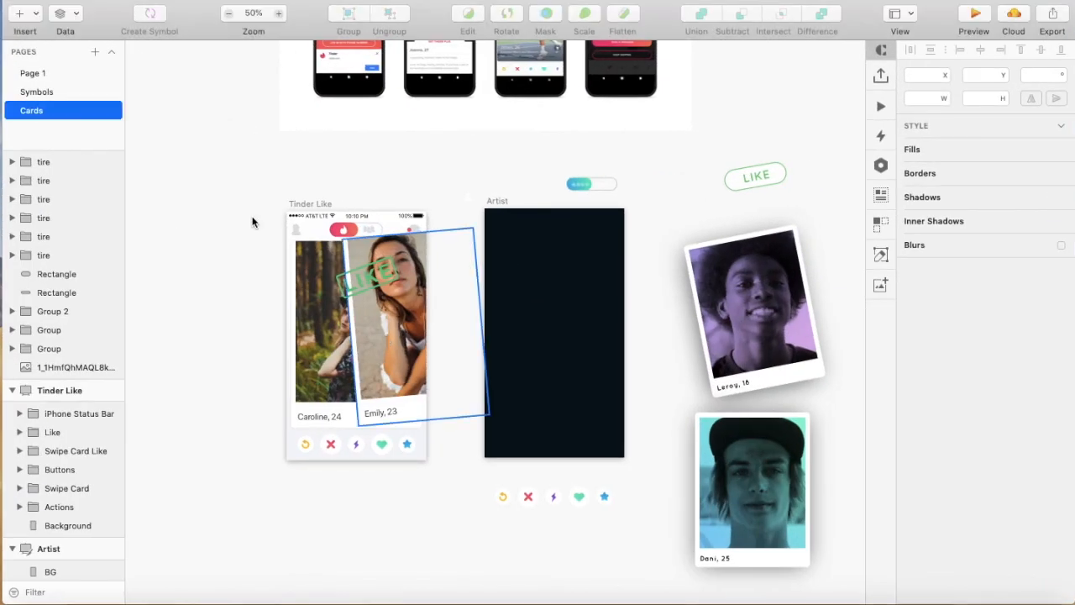
scroll(246, 222, "up", 3)
scroll(247, 221, "left", 3)
scroll(247, 221, "down", 1)
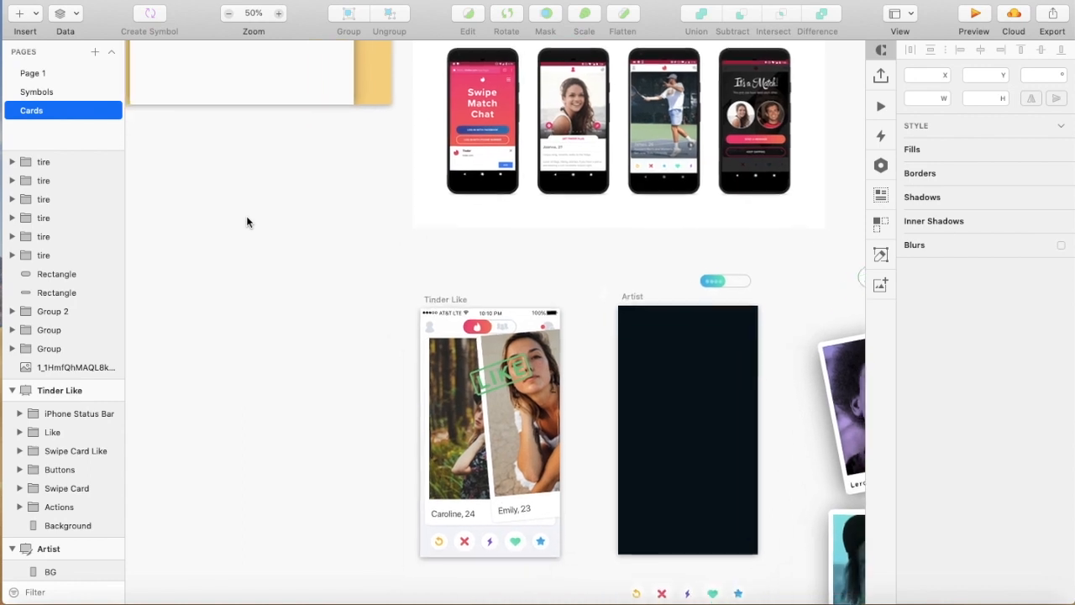
scroll(247, 222, "down", 1)
scroll(247, 222, "left", 2)
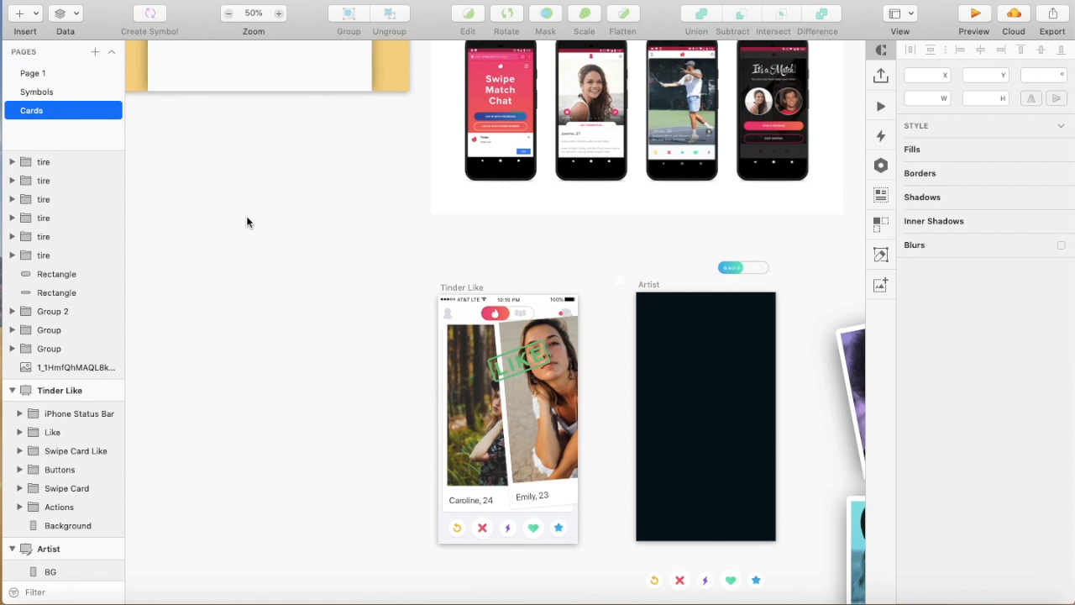
scroll(247, 222, "down", 5)
scroll(247, 221, "left", 3)
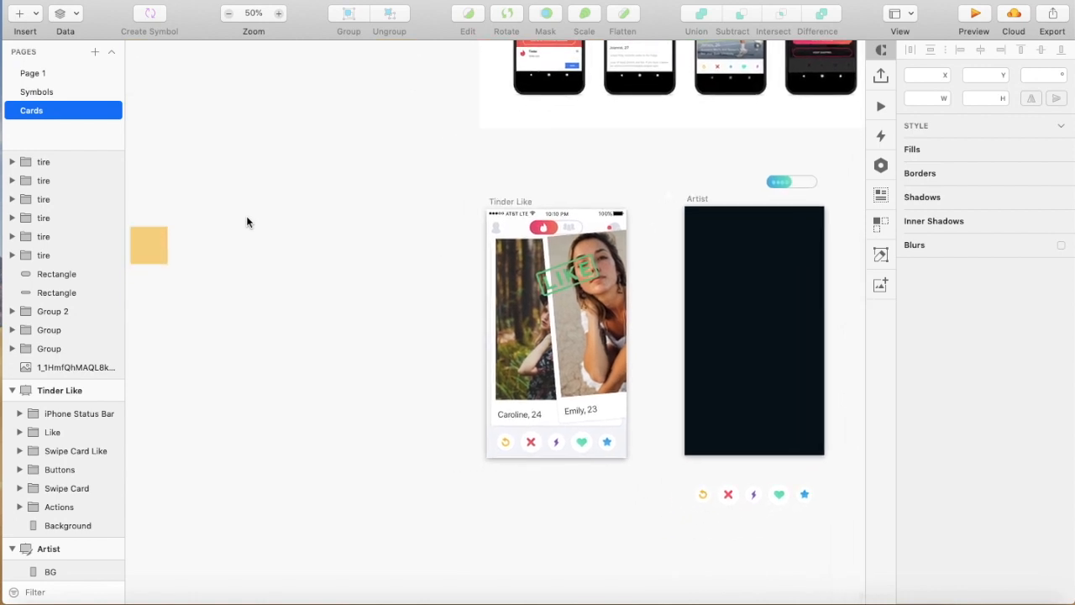
key("super+0")
scroll(247, 222, "right", 5)
scroll(247, 222, "down", 1)
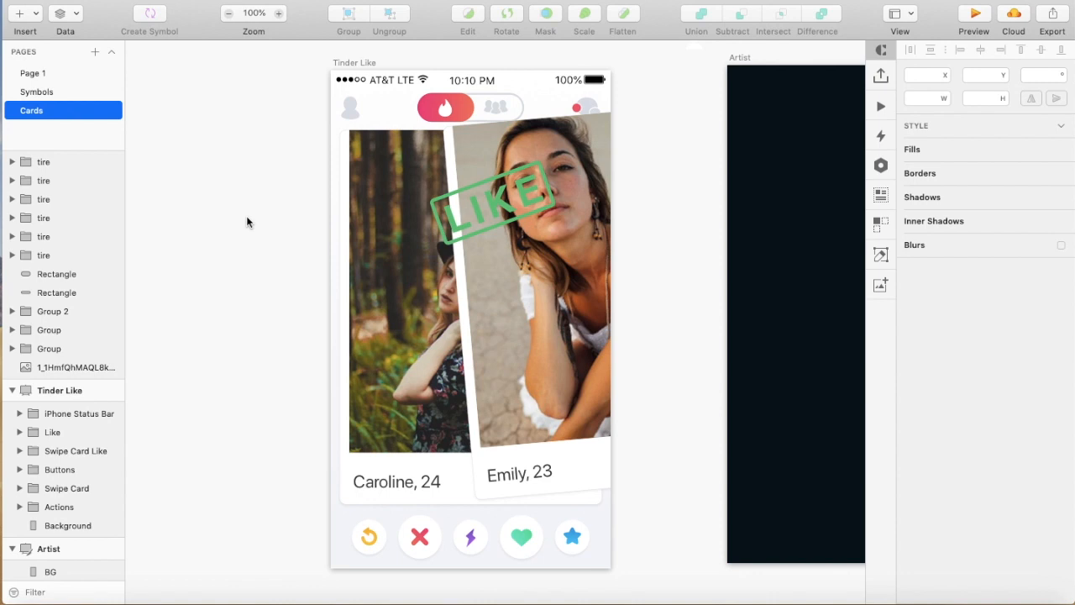
scroll(247, 222, "right", 5)
scroll(246, 221, "down", 2)
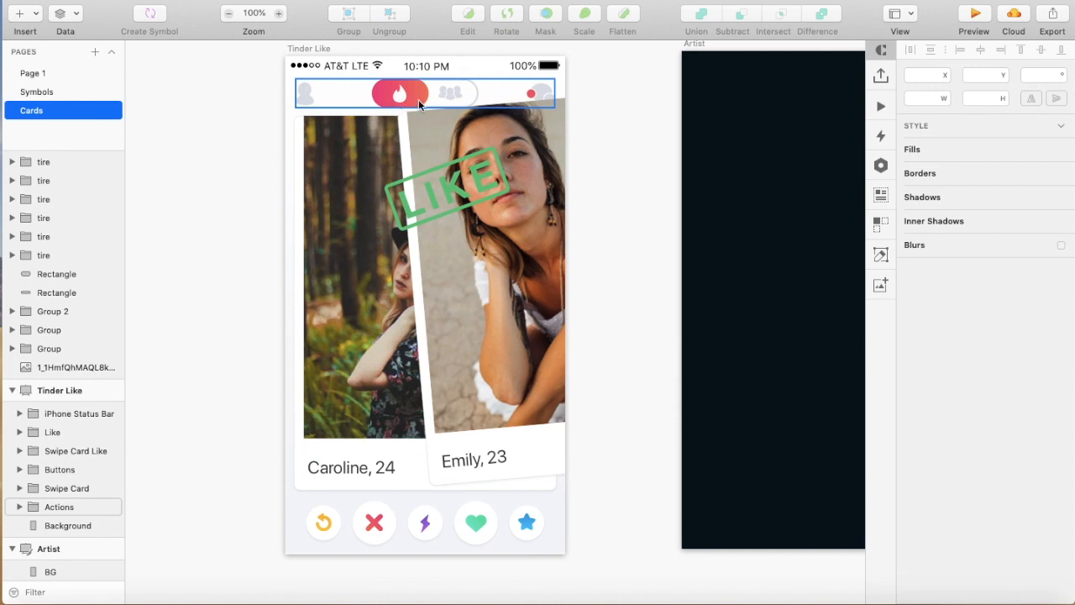
scroll(442, 318, "down", 3)
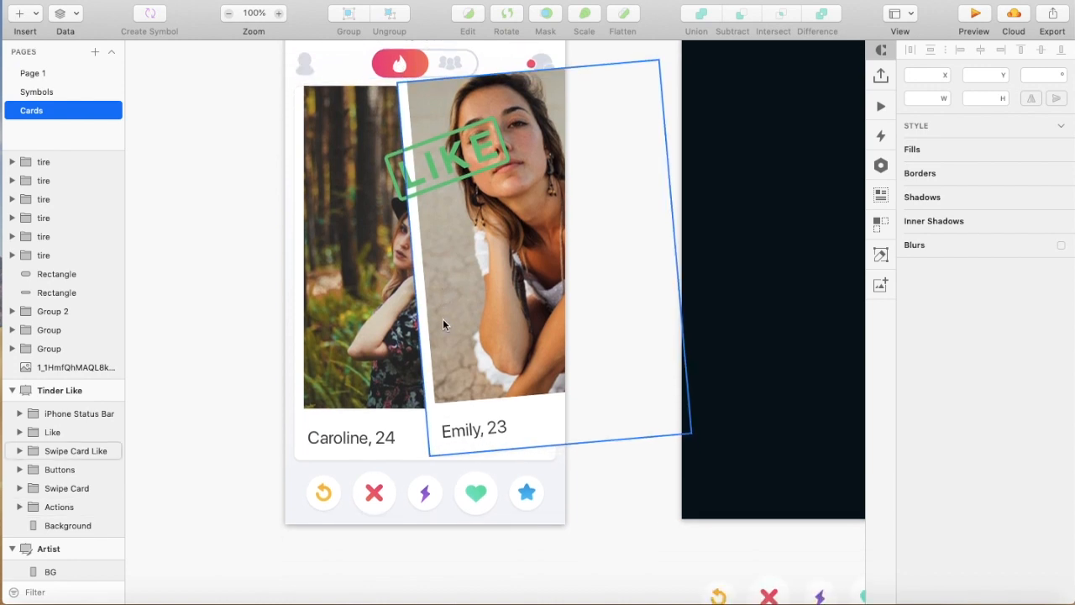
scroll(442, 324, "down", 2)
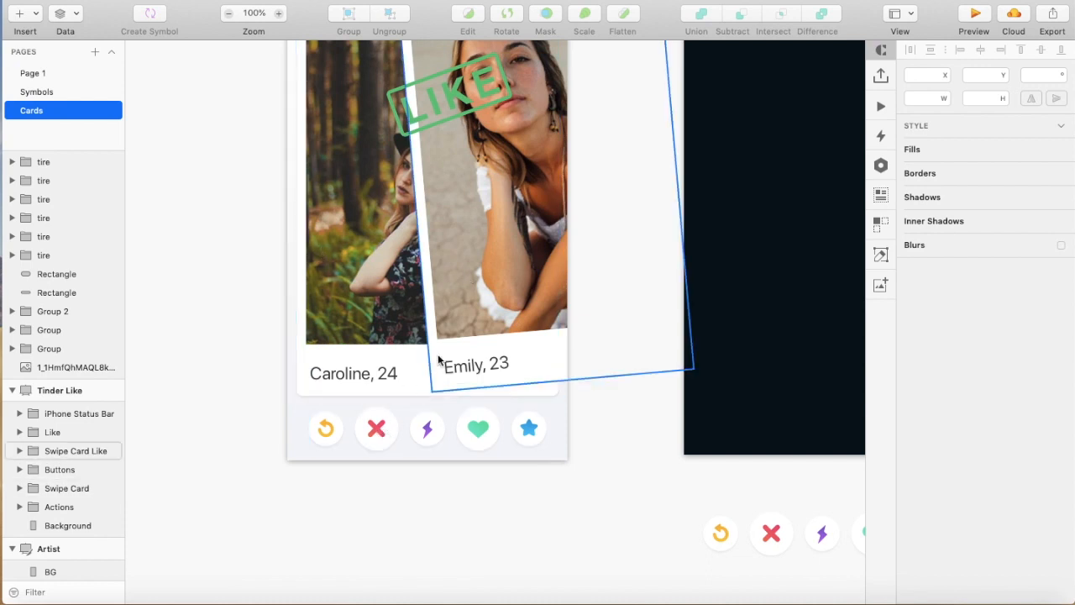
scroll(416, 406, "up", 3)
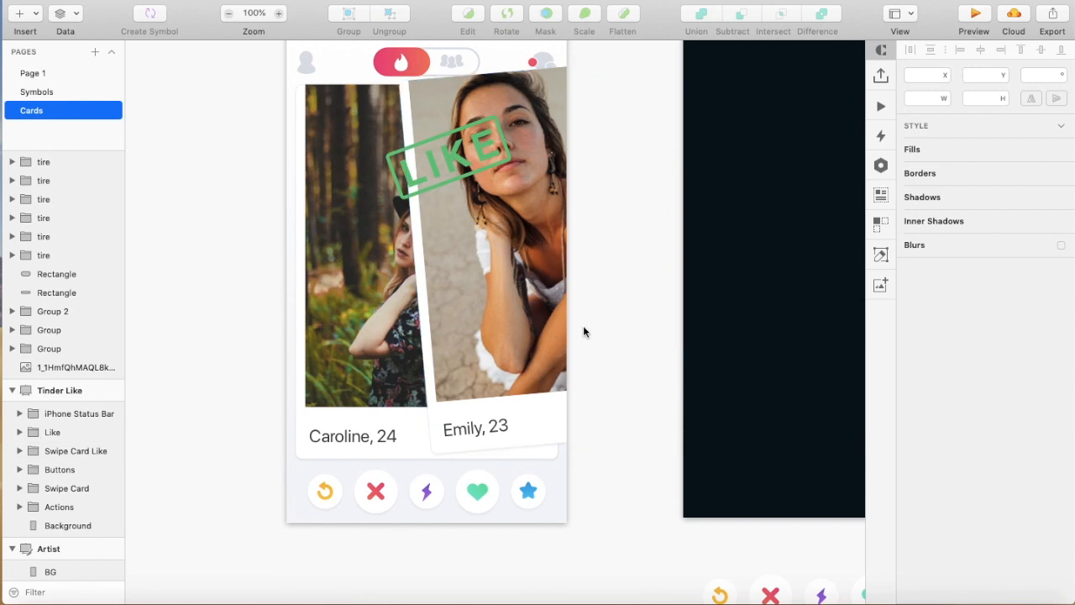
scroll(584, 332, "right", 10)
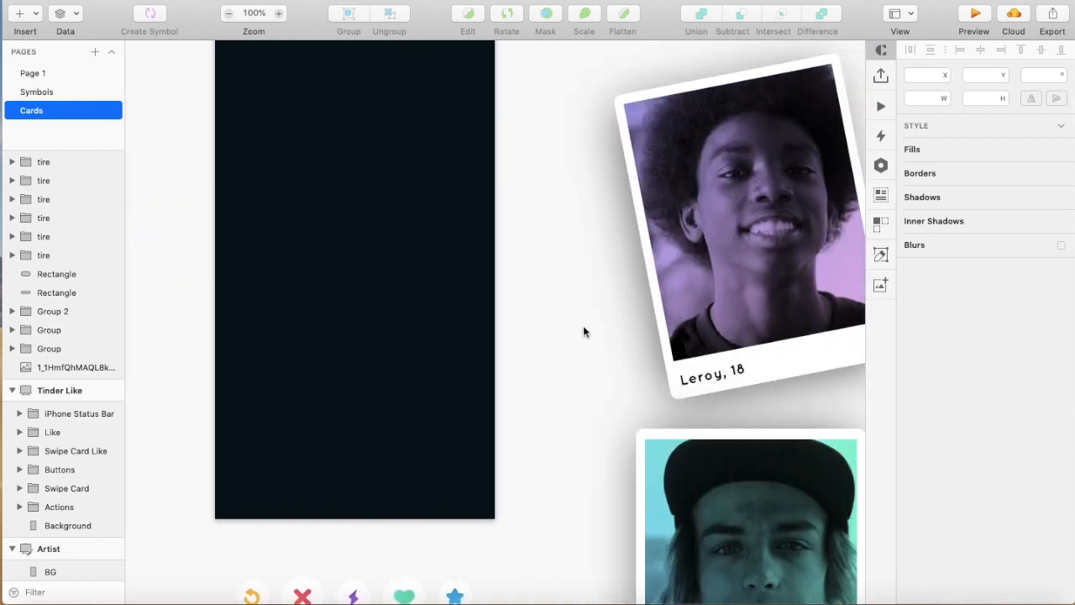
Move the teal portrait card and the tilted purple portrait card into the Artist artboard, with the purple card overlapping the teal one's right half
left_click_drag(579, 255, 779, 356)
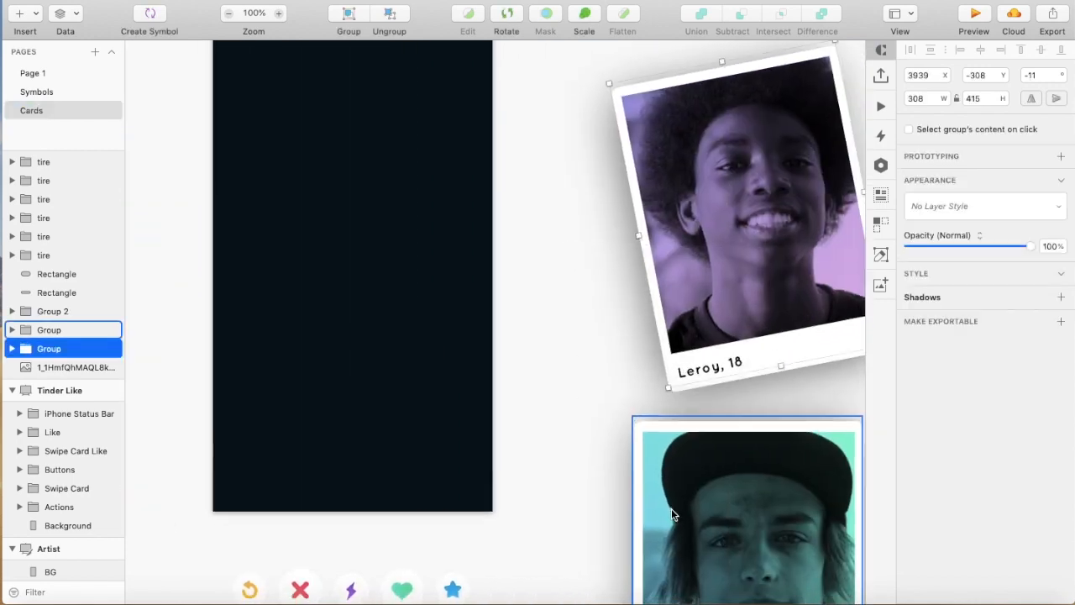
scroll(588, 448, "down", 5)
key("super+minus")
left_click_drag(526, 435, 642, 519)
left_click_drag(613, 447, 415, 285)
key("super+plus")
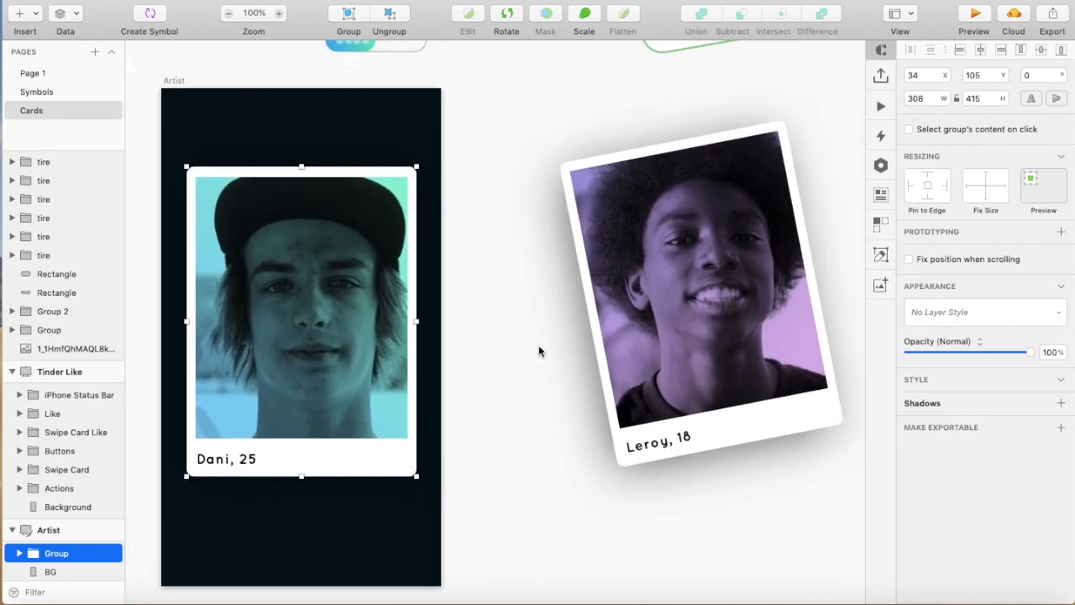
left_click_drag(538, 351, 794, 546)
left_click_drag(751, 386, 462, 416)
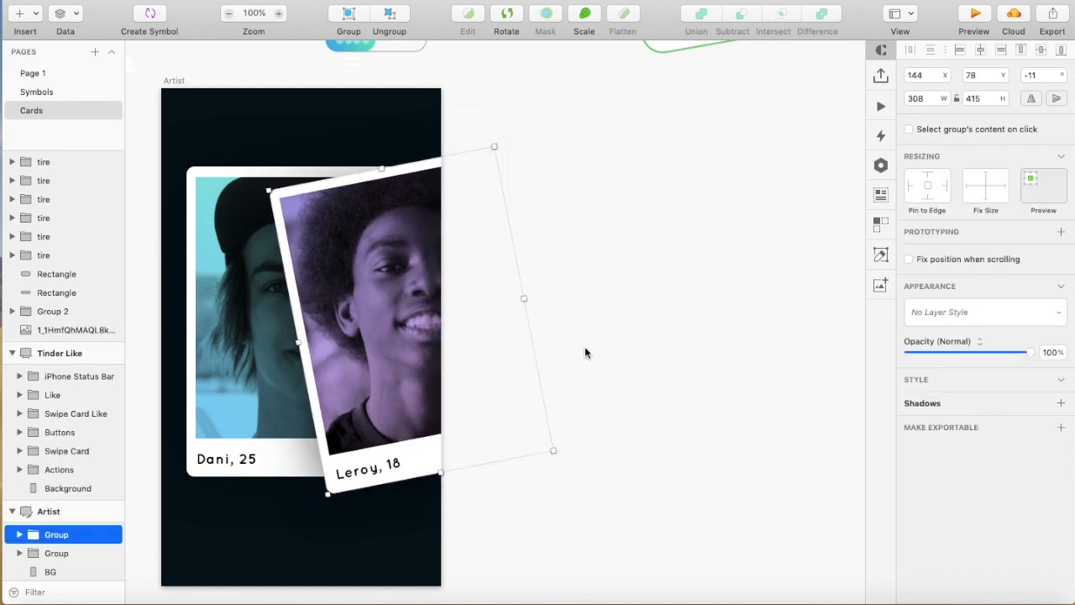
Place the LIKE badge over the two portrait cards where they overlap in the Artist artboard
scroll(586, 353, "up", 2)
left_click_drag(690, 63, 294, 384)
left_click(563, 385)
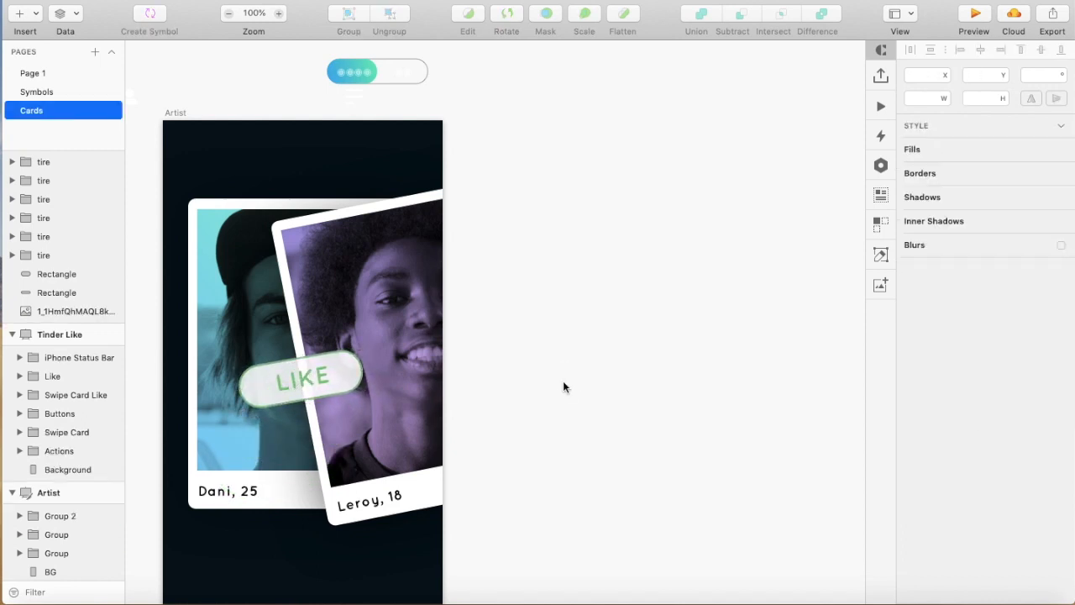
Shorten the Artist artboard's dark background rectangle from its lower edge to leave a light footer strip
scroll(562, 385, "down", 5)
scroll(563, 385, "left", 2)
left_click(373, 451)
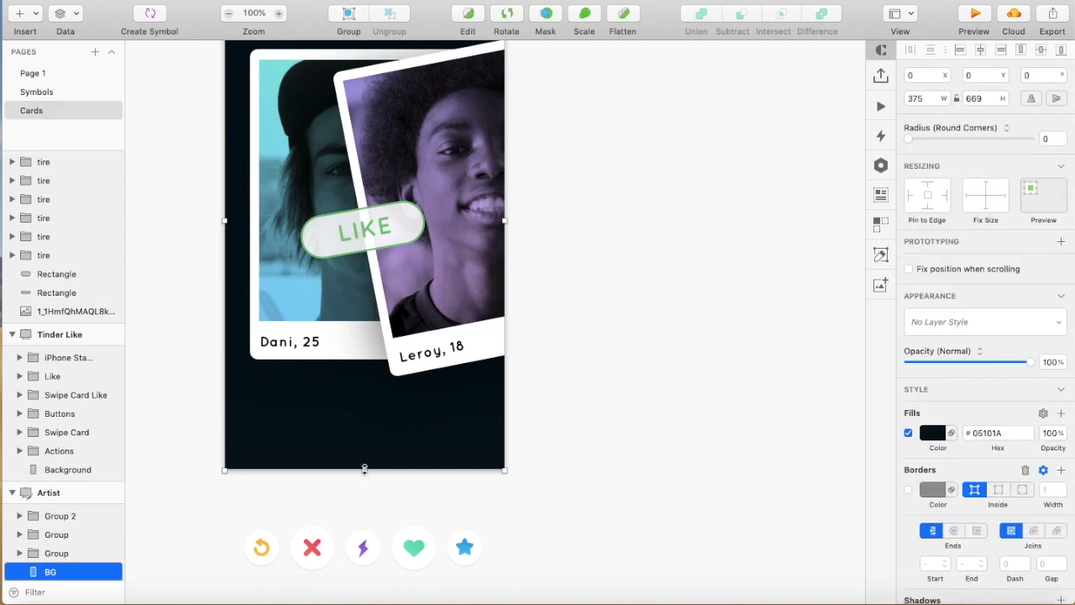
left_click_drag(363, 467, 362, 415)
Move the row of five action buttons into the Artist artboard's light footer strip and position it at X 29, Y 593
left_click_drag(353, 540, 365, 400)
left_click(340, 403)
left_click(363, 431)
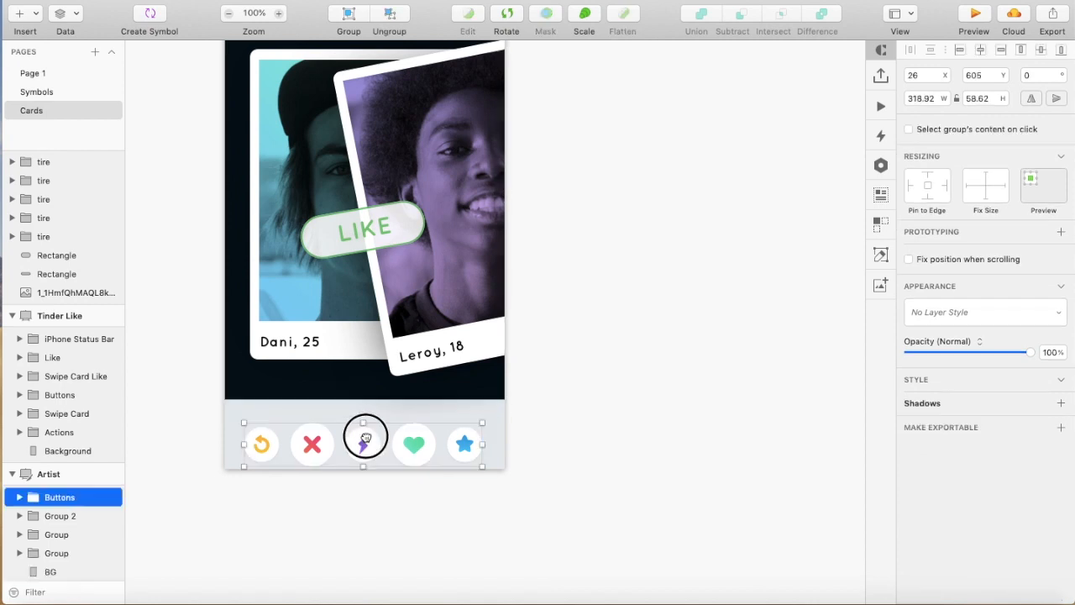
left_click(615, 428)
left_click(414, 429)
key("Right")
key("Right")
key("Right")
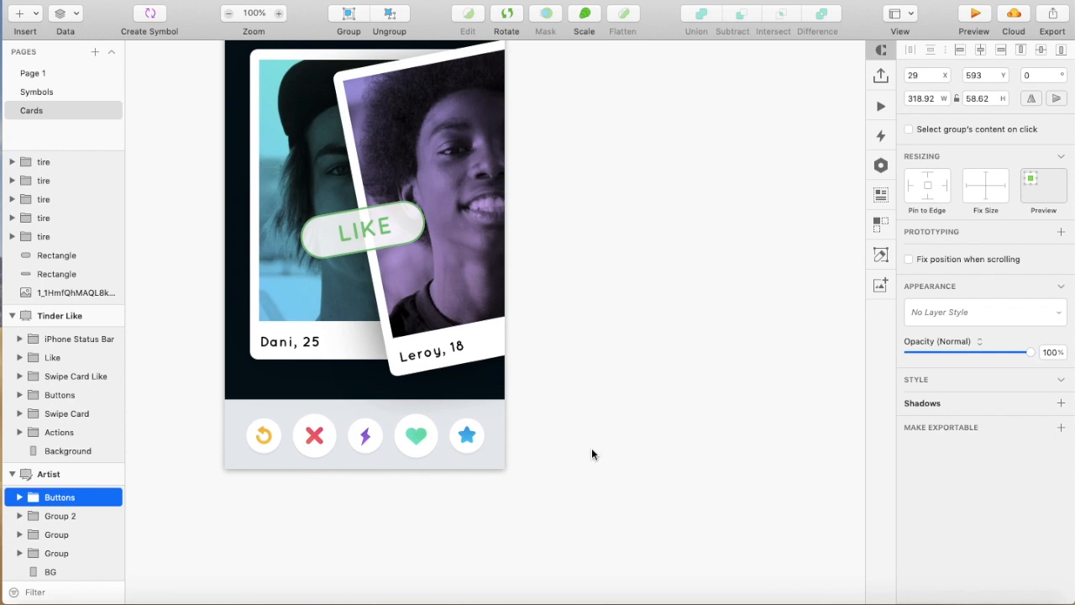
Move the pill-shaped toggle with its wheel icons into the Artist artboard's header area above the cards and inspect it up close
scroll(592, 449, "up", 5)
left_click_drag(373, 86, 485, 122)
left_click_drag(420, 103, 358, 202)
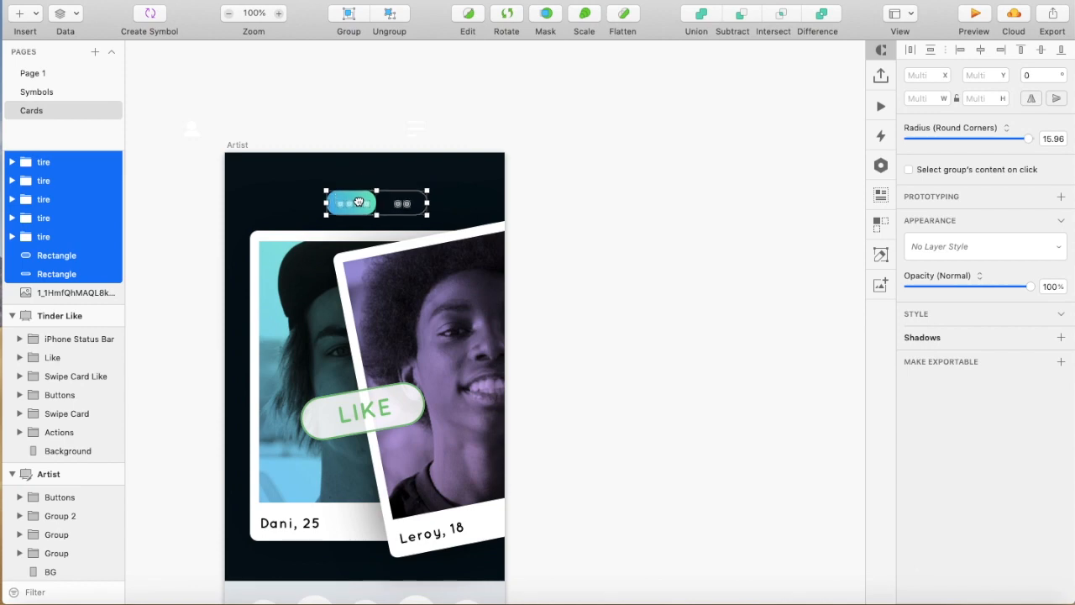
left_click(588, 195)
key("super+plus")
key("super+plus")
scroll(588, 195, "left", 6)
scroll(587, 195, "up", 5)
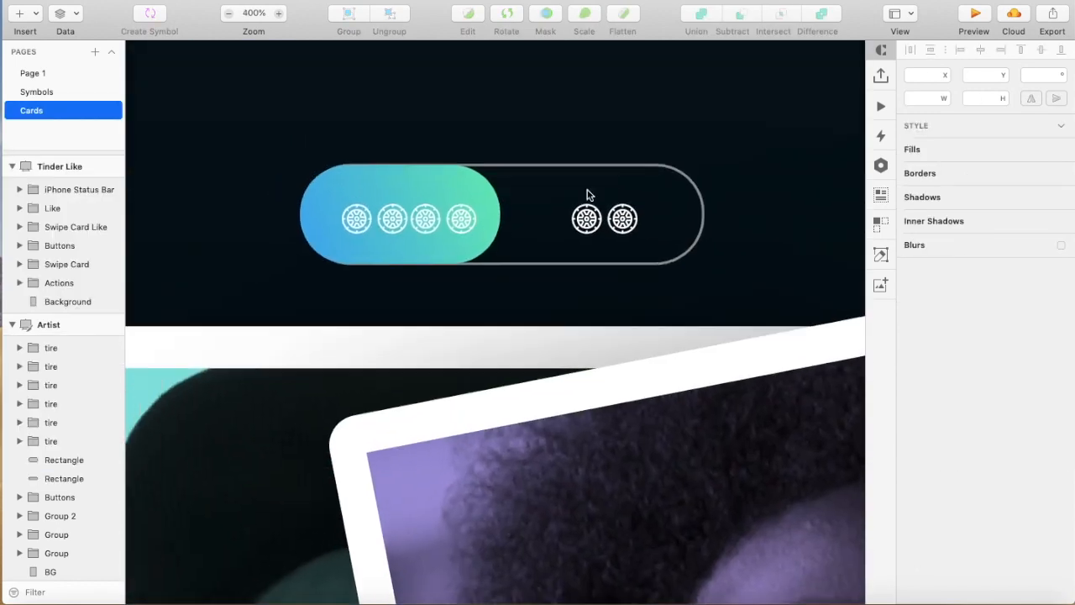
scroll(587, 195, "right", 5)
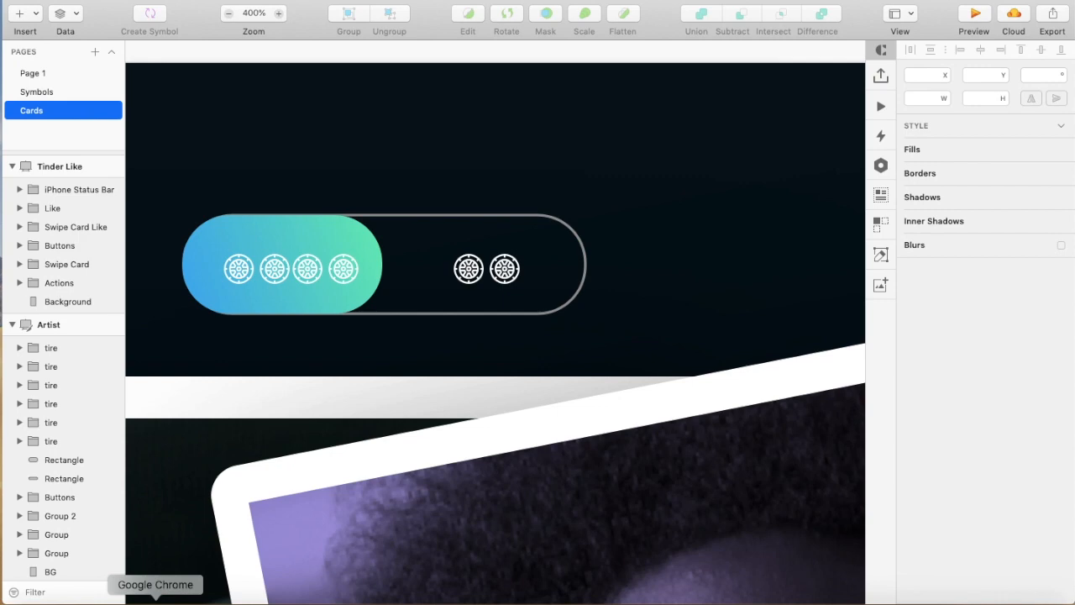
Switch to Chrome and search Google Images for "salomon skate"
left_click(156, 601)
type("aggre")
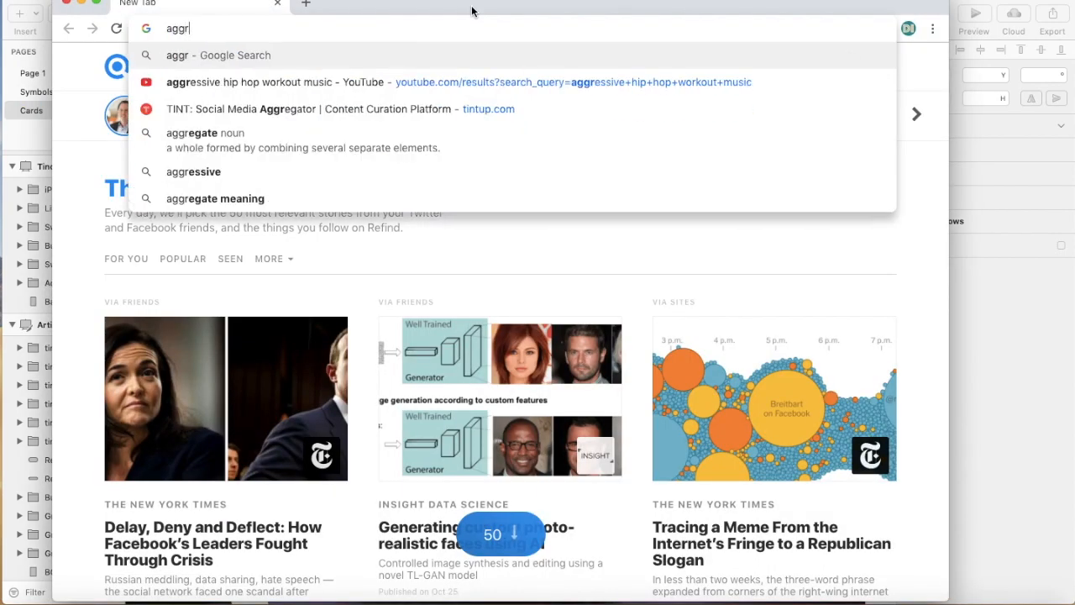
key("super+a")
type("sal")
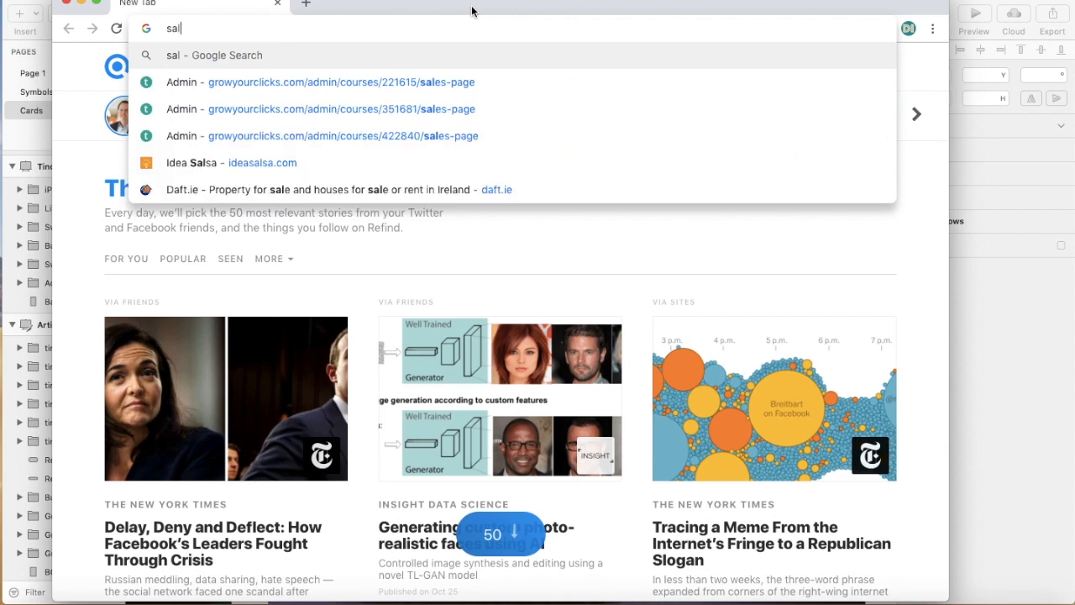
type("omon skate")
key("Return")
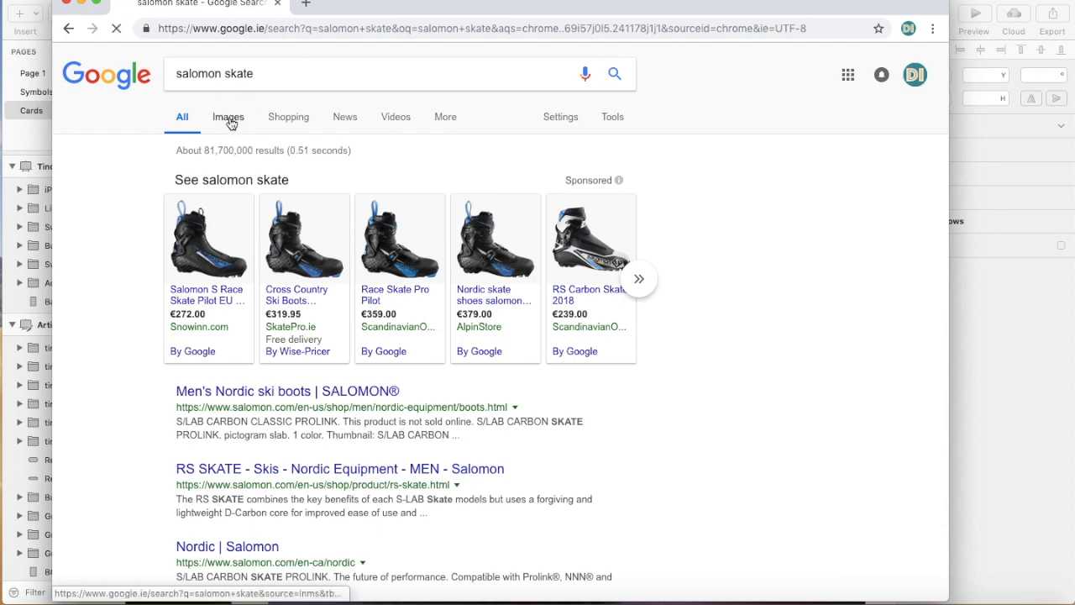
left_click(228, 122)
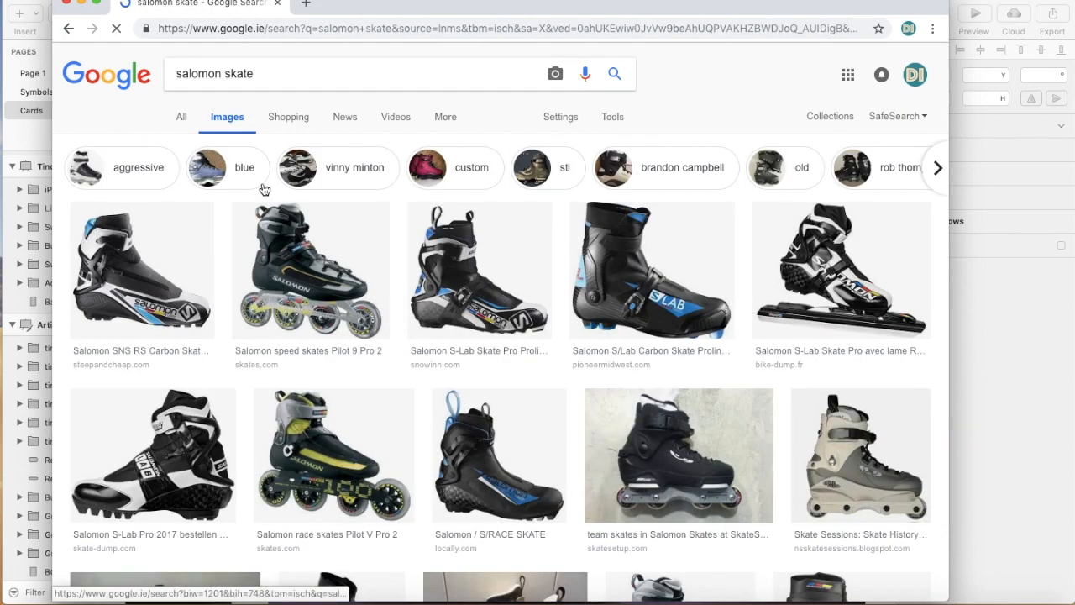
View the beige and grey Skate Sessions inline skate among the image results, then return to Sketch
scroll(263, 228, "down", 5)
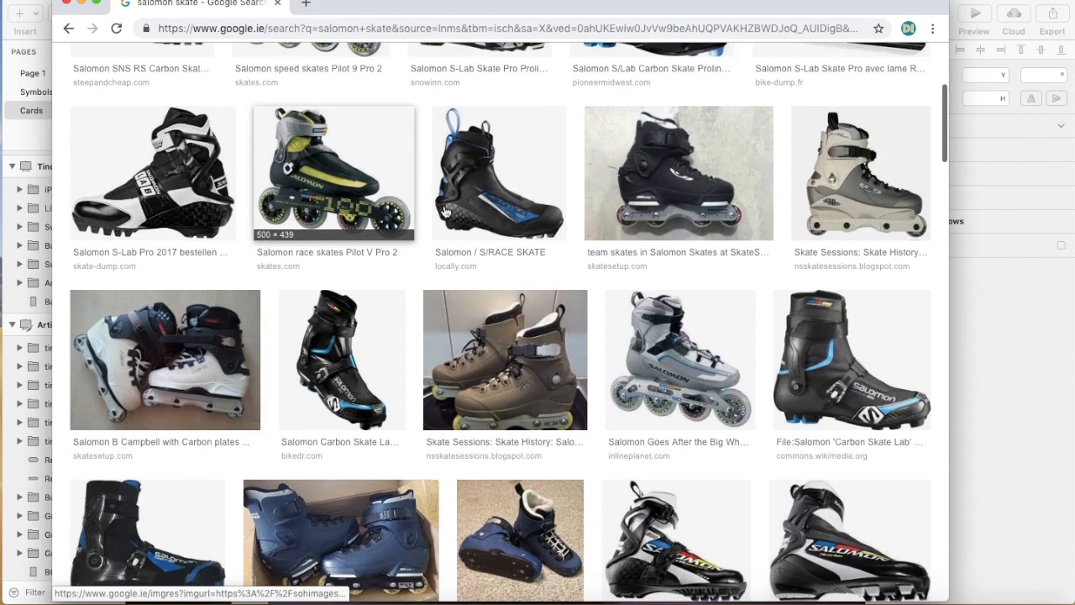
left_click(877, 202)
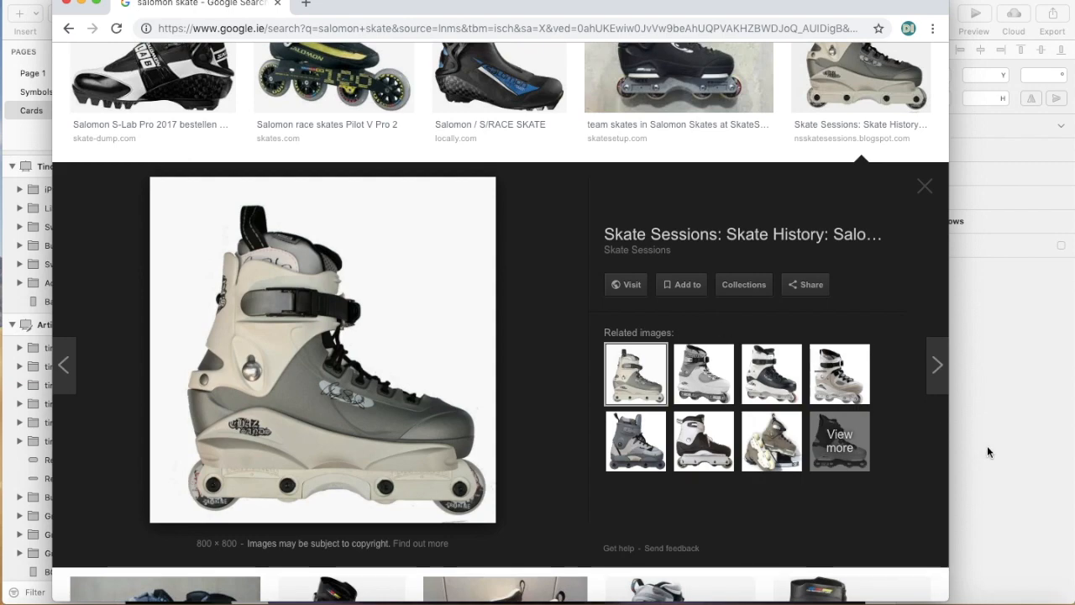
scroll(635, 365, "up", 5)
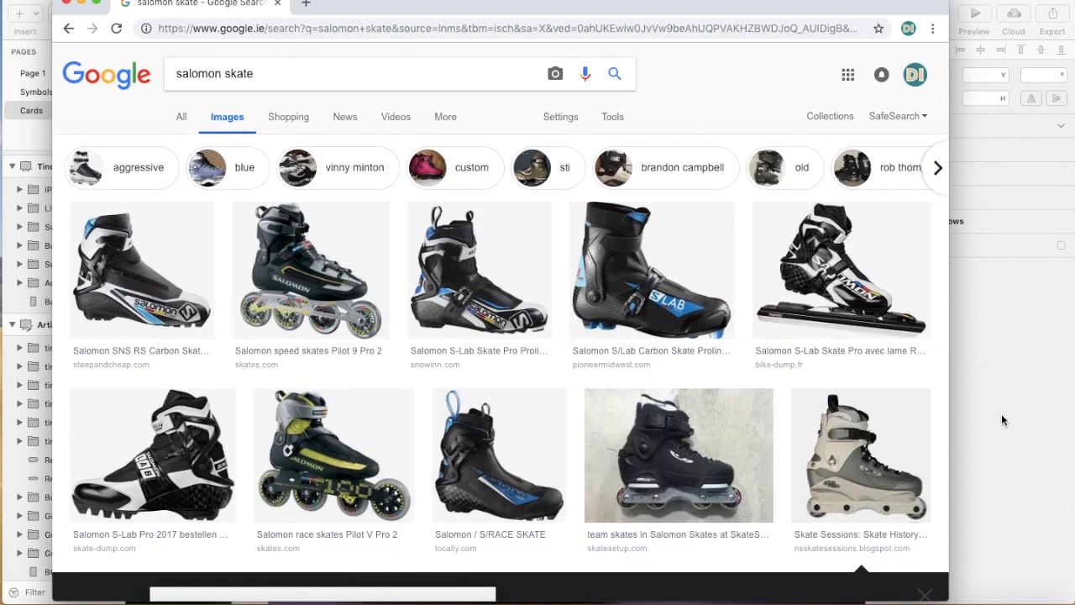
left_click(1002, 426)
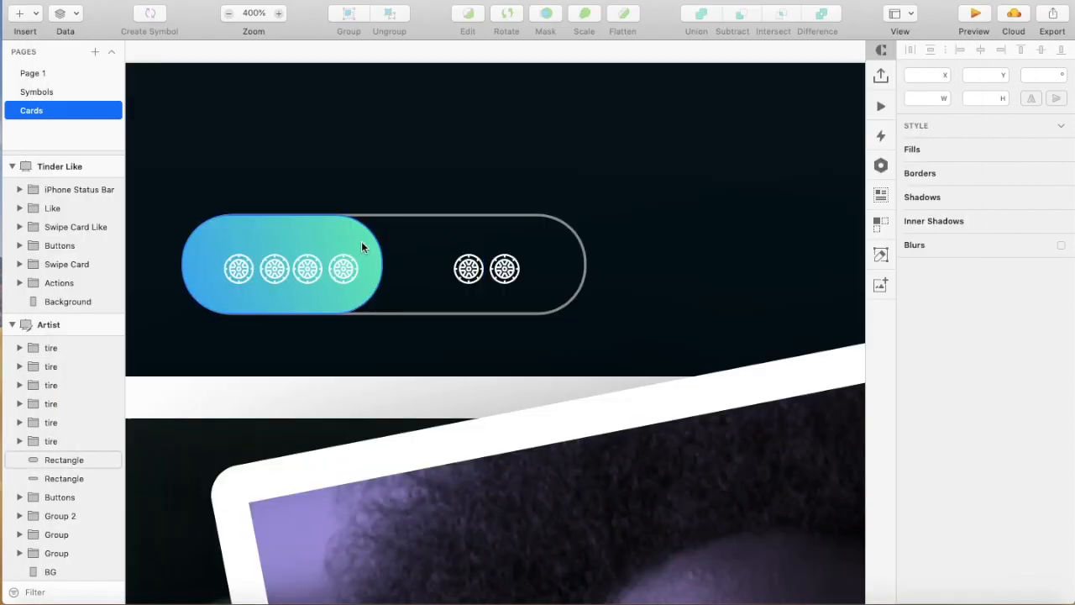
Switch back to Chrome, search Google Images for "skateboard", look through the boards' wheels and return to the toggle in Sketch
left_click(172, 587)
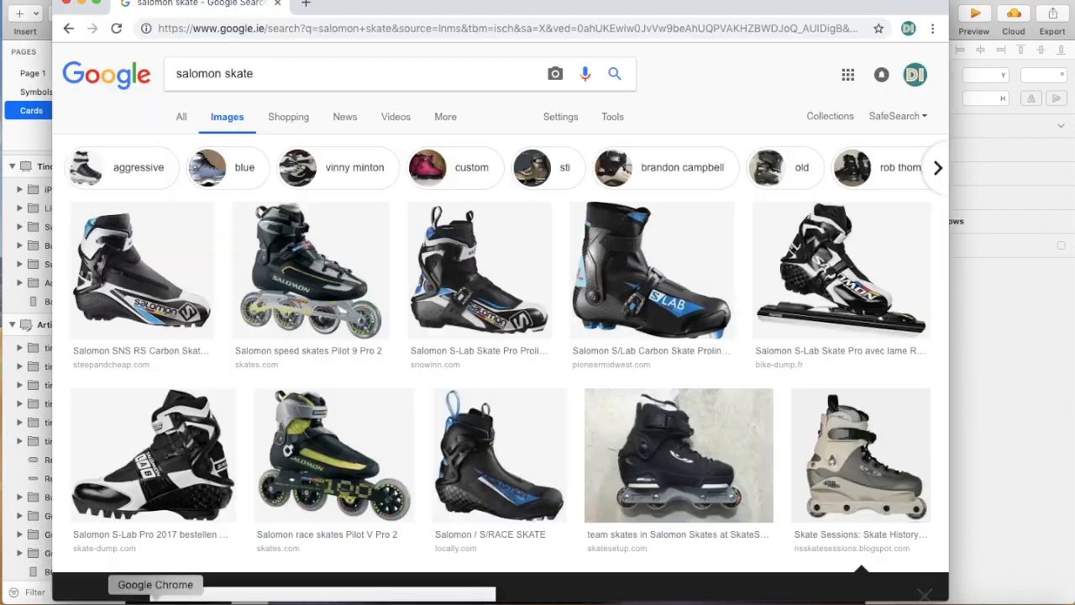
double_click(352, 81)
double_click(196, 73)
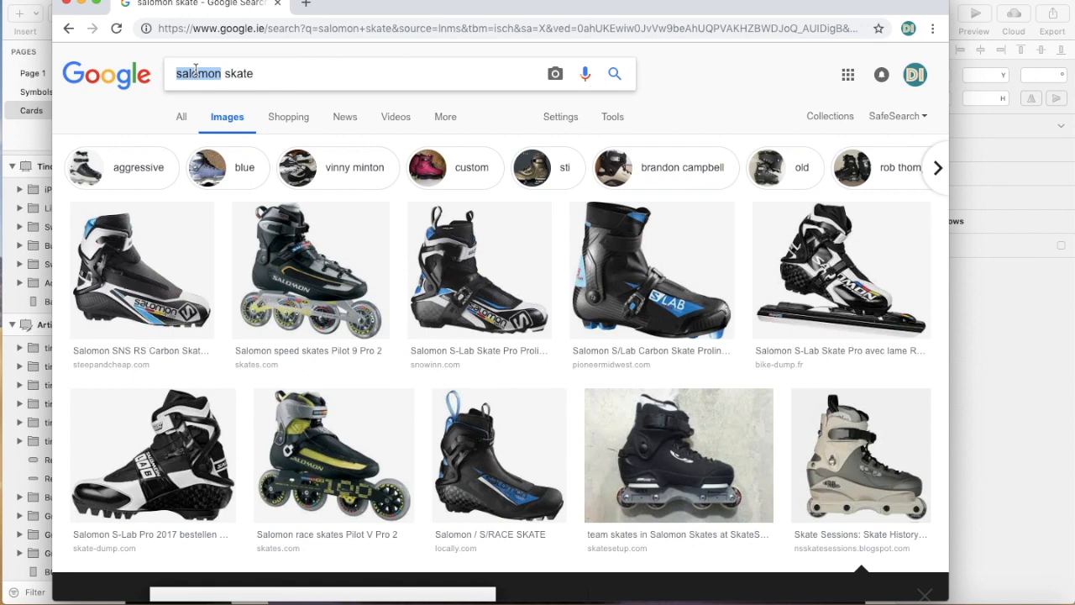
type("skateboard")
double_click(252, 74)
key("BackSpace")
key("Return")
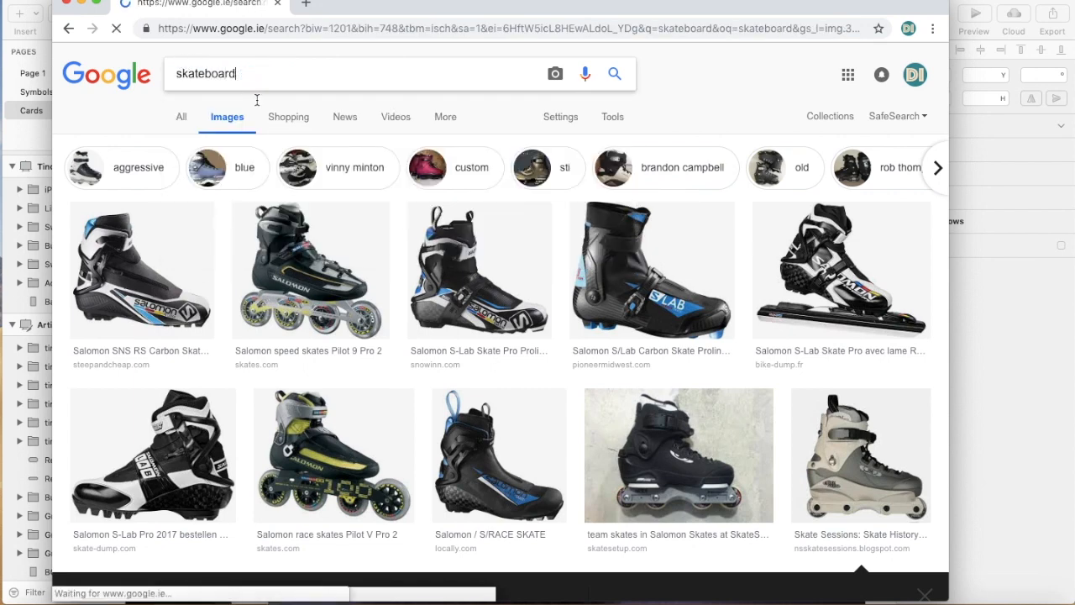
scroll(263, 343, "down", 3)
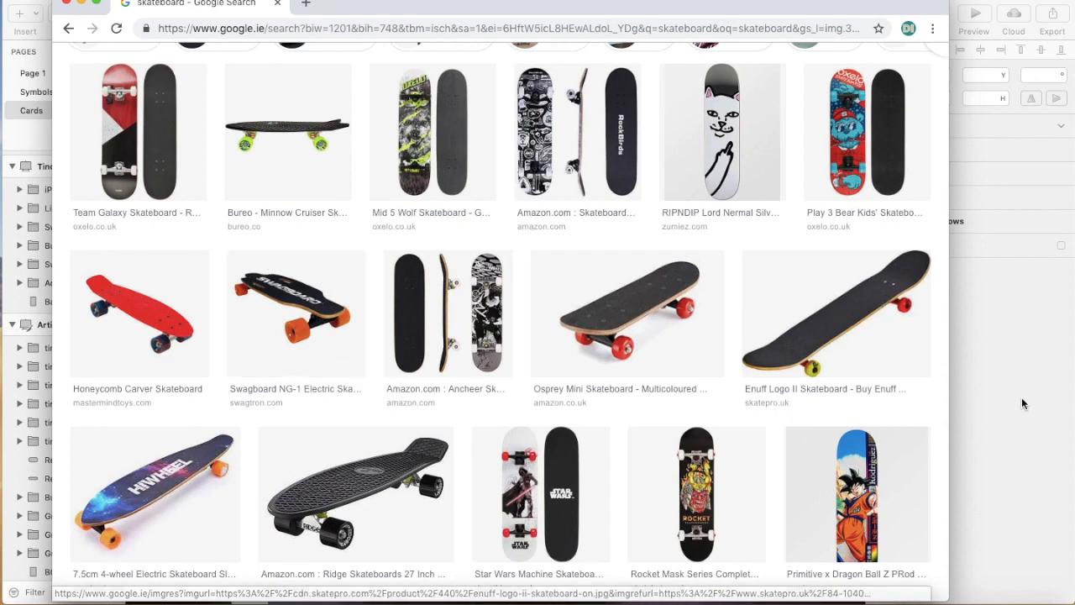
left_click(1012, 460)
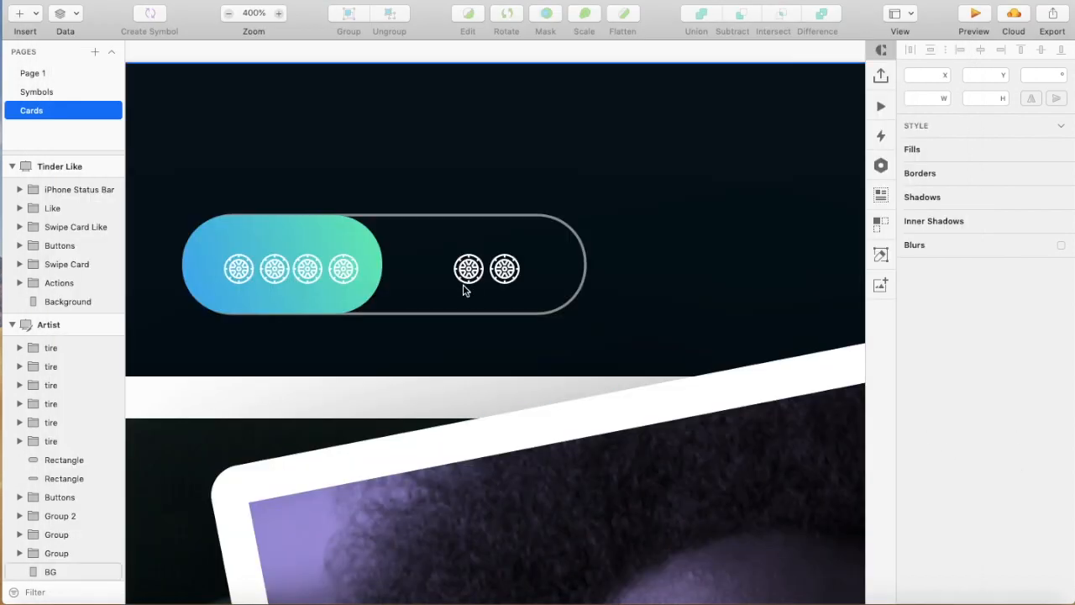
key("super+minus")
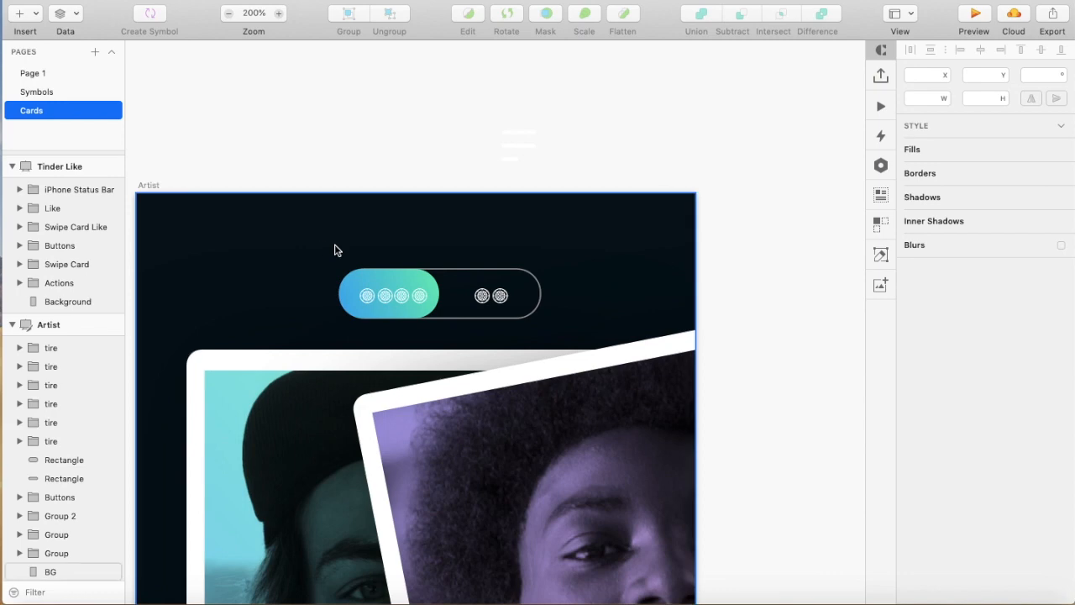
Inspect the gradient half of the header toggle up close, then return to the Artist artboard at 100% and clear the selection
key("super+plus")
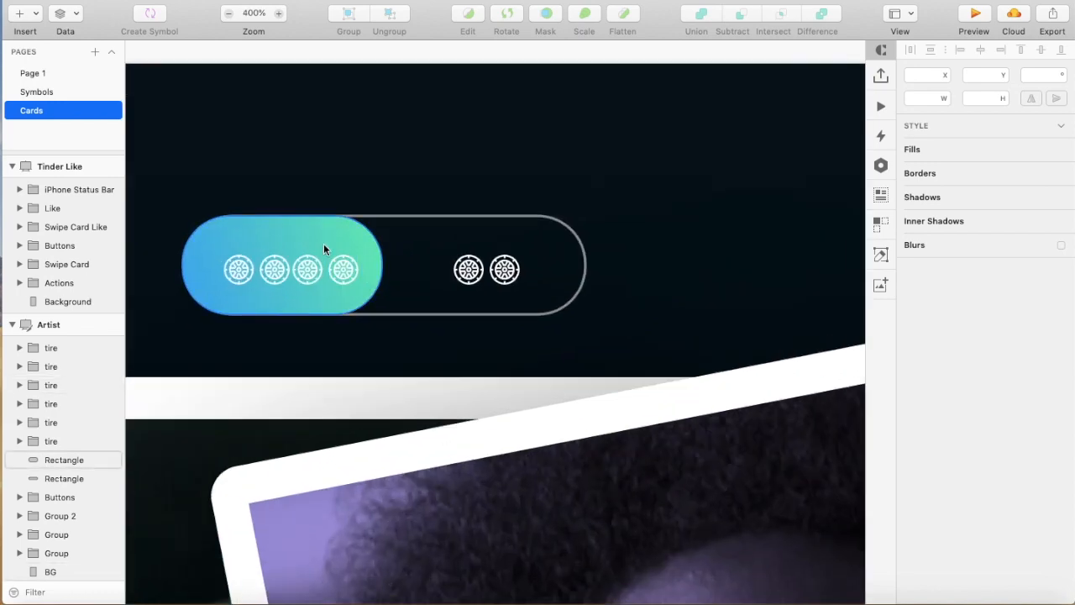
mouse_move(265, 234)
left_mouse_down()
mouse_move(471, 241)
mouse_move(267, 228)
left_mouse_up()
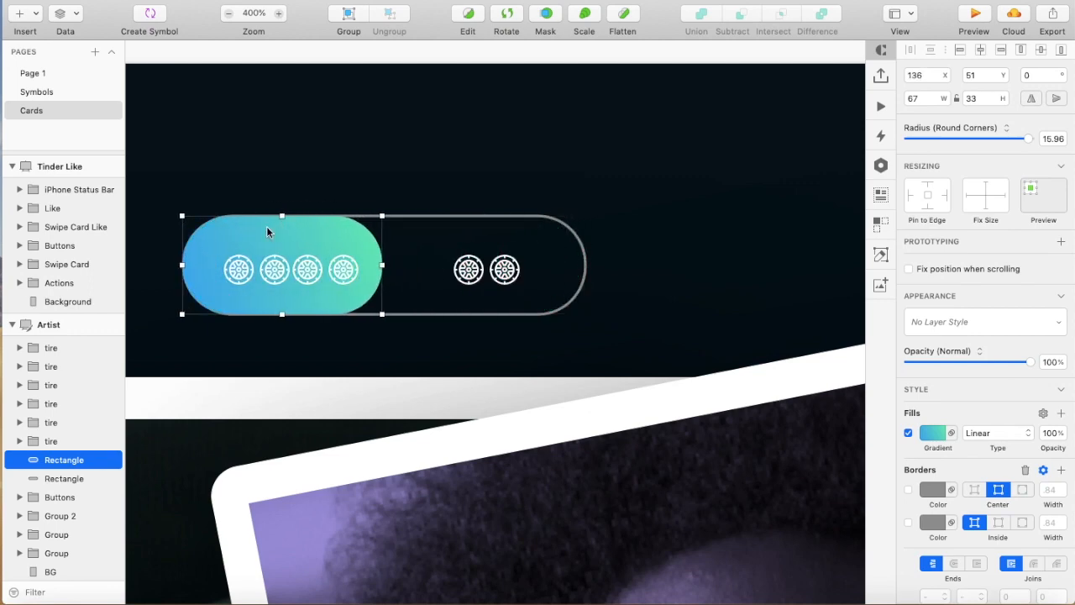
key("super+0")
scroll(290, 386, "down", 4)
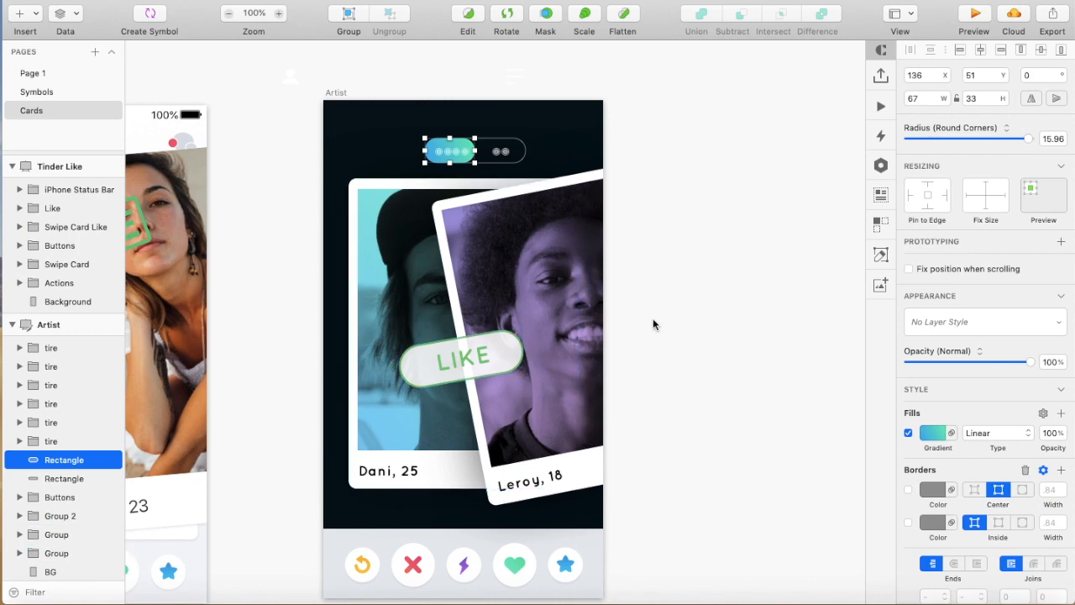
scroll(537, 253, "up", 5)
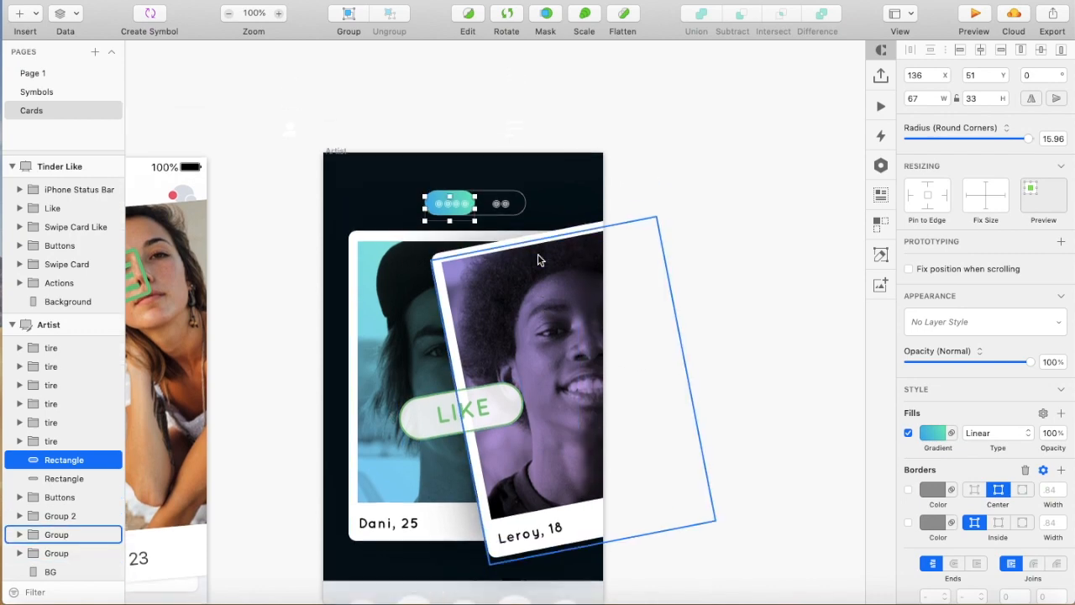
left_click(626, 213)
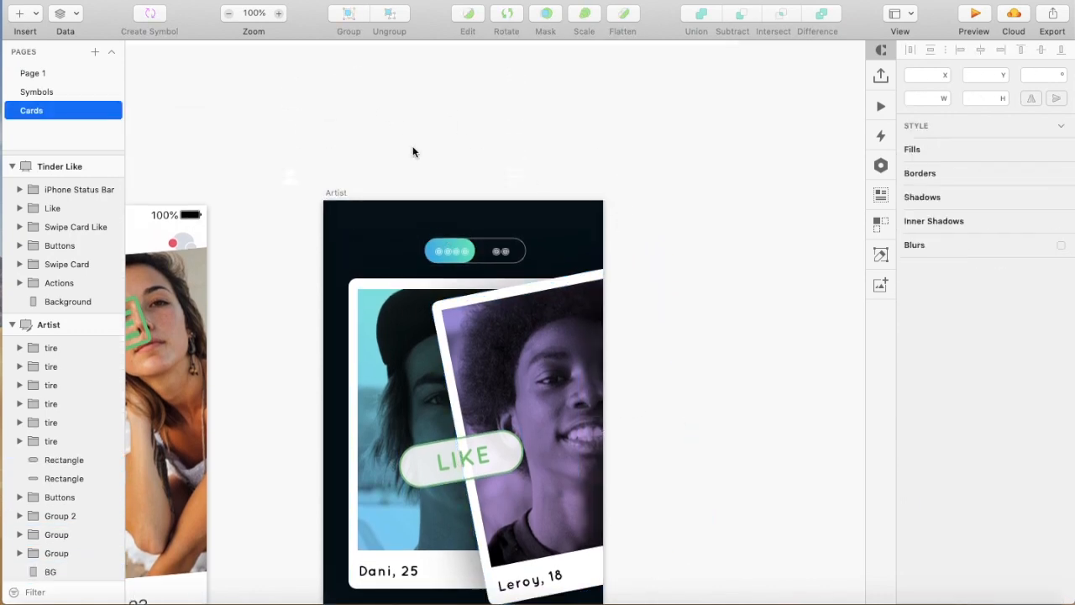
Move the profile and menu icon group into the Artist artboard's header and lower its opacity slightly
left_click_drag(416, 178, 409, 225)
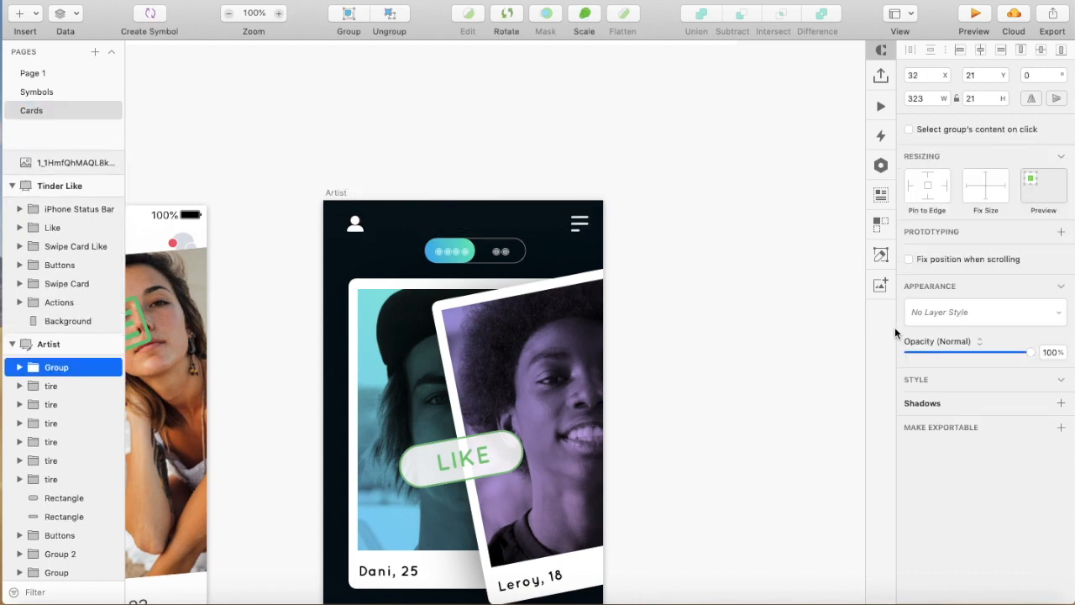
left_click_drag(1026, 354, 1023, 353)
left_click(746, 322)
scroll(743, 319, "down", 5)
scroll(743, 319, "left", 2)
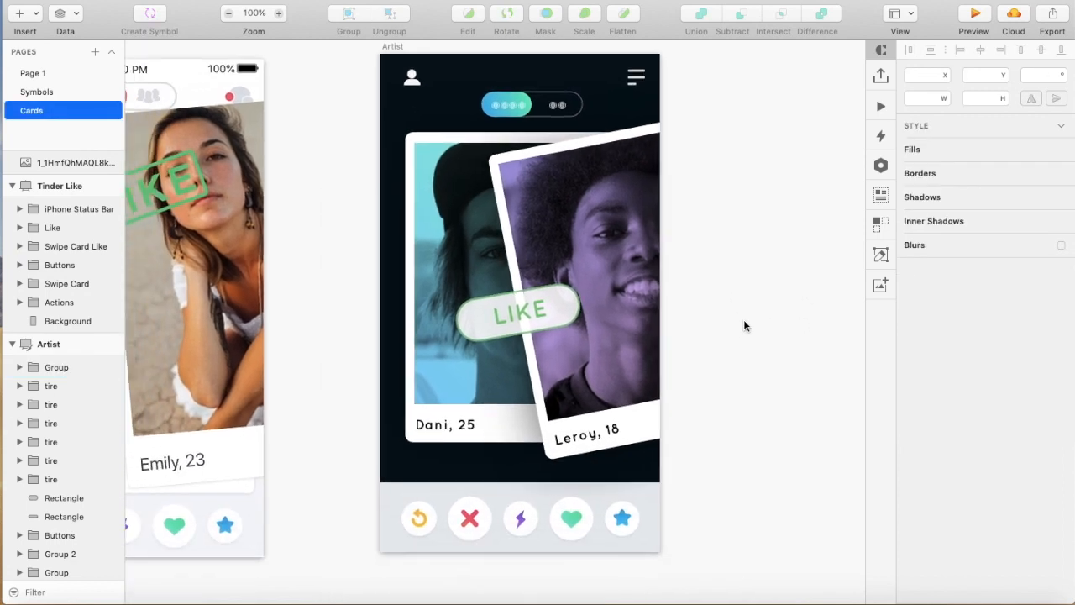
Shift the two swipe cards and the LIKE badge together slightly to the left within the Artist artboard
left_click(438, 196)
left_click(544, 196, "shift")
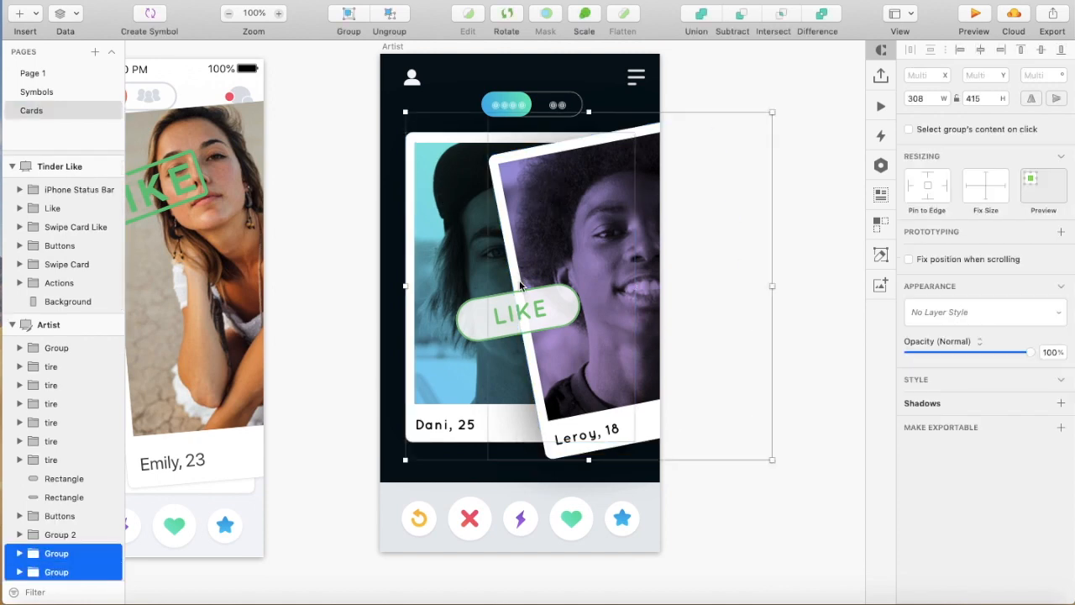
left_click(520, 307, "shift")
left_click_drag(518, 308, 511, 309)
left_click(361, 320)
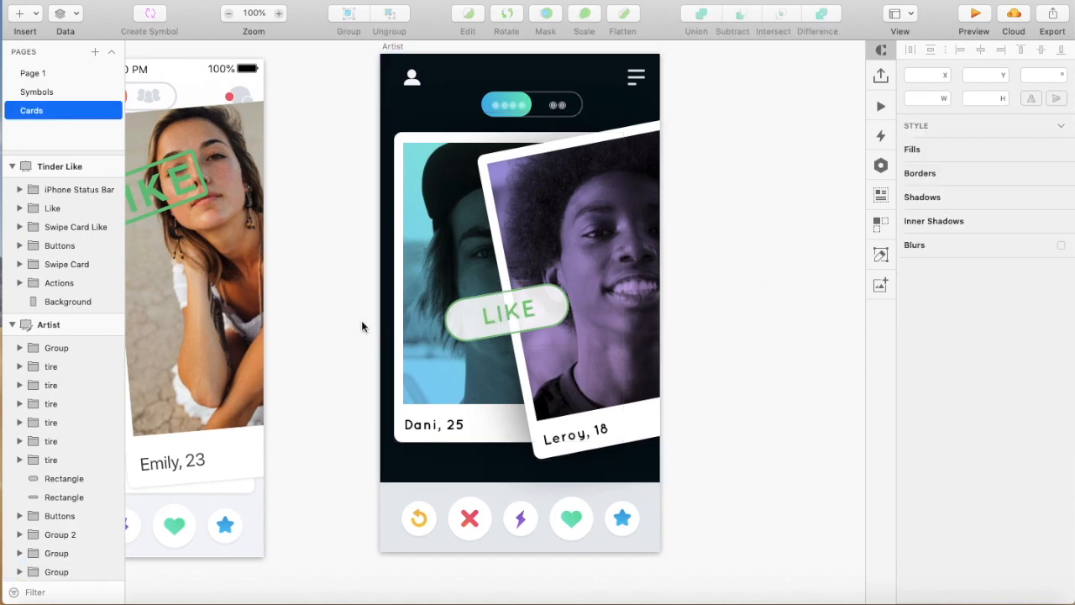
Compare the Tinder Like artboard's layout with the Artist artboard
scroll(361, 321, "left", 5)
scroll(361, 322, "down", 2)
scroll(361, 322, "left", 10)
scroll(361, 322, "down", 2)
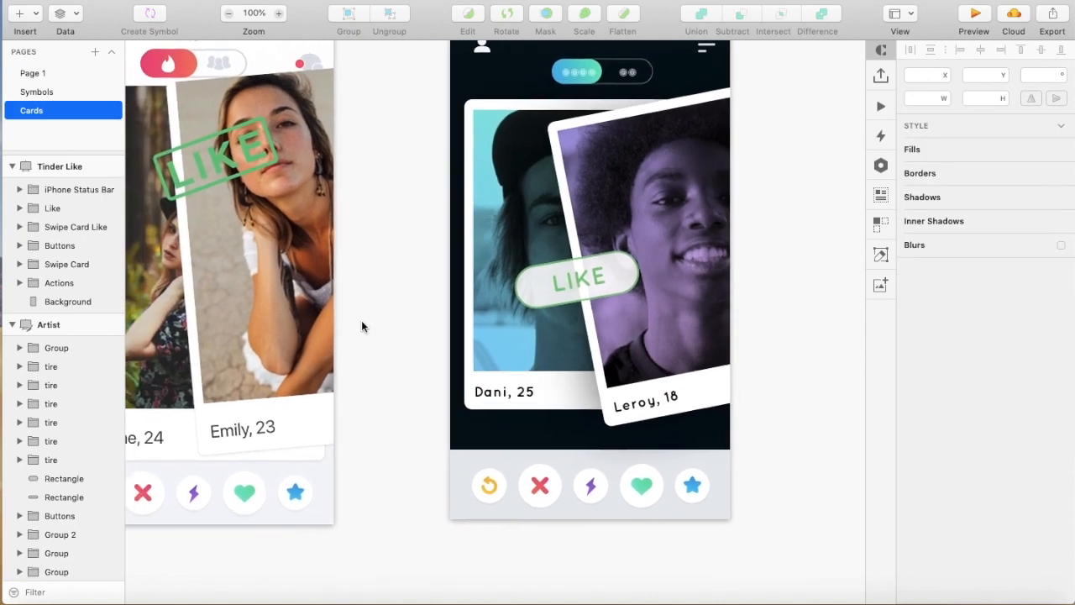
scroll(361, 321, "up", 6)
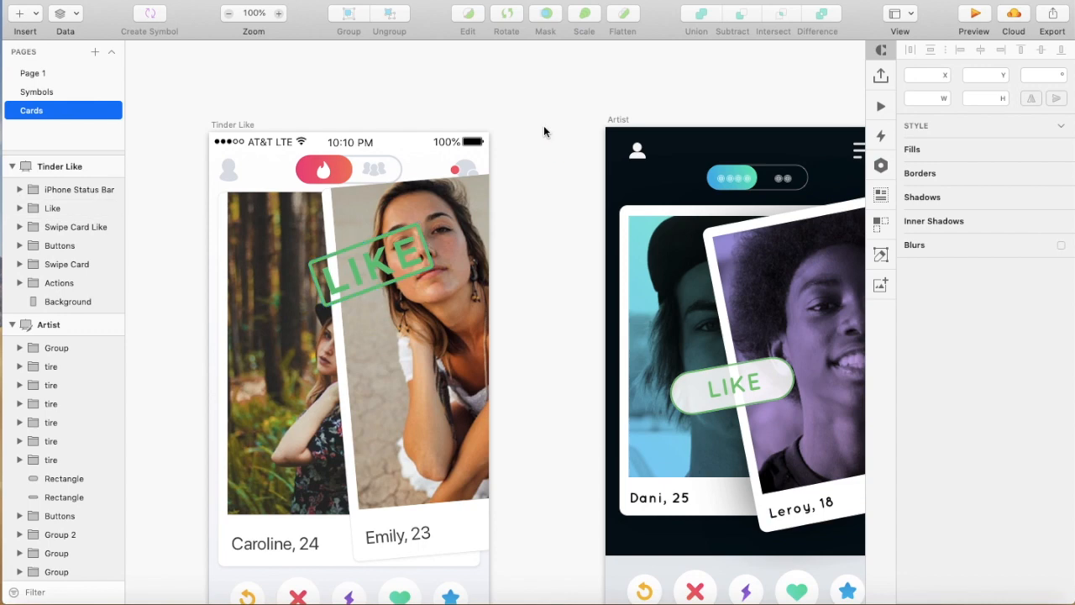
scroll(543, 125, "right", 15)
scroll(543, 125, "down", 2)
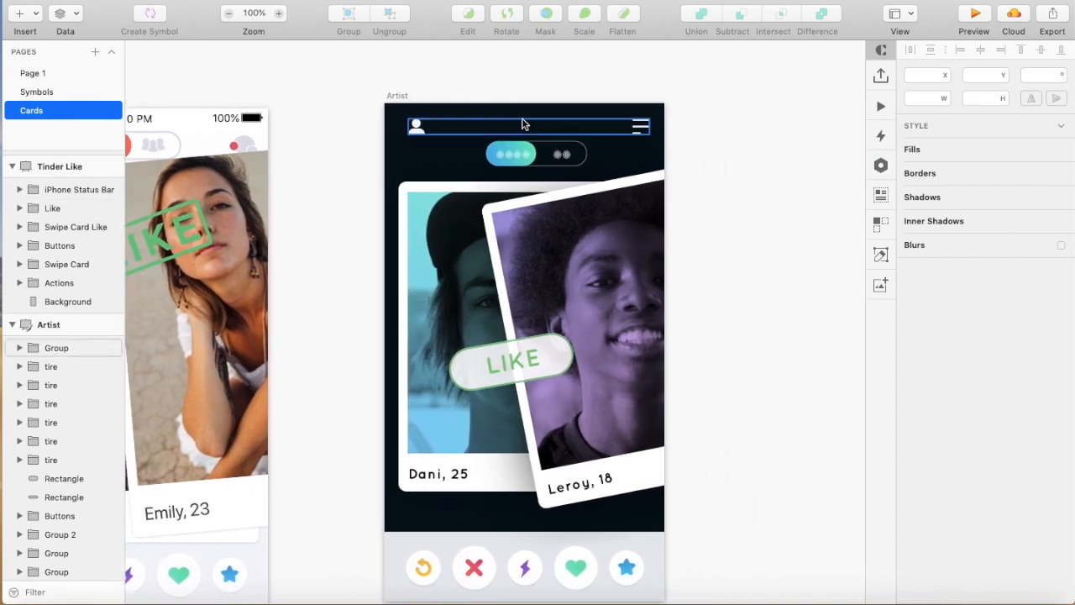
Copy the Artist artboard, switch to Photoshop and open the hand mockup's *DOUBLECLICK* smart object, cancelling the missing fonts dialog
left_click(399, 97)
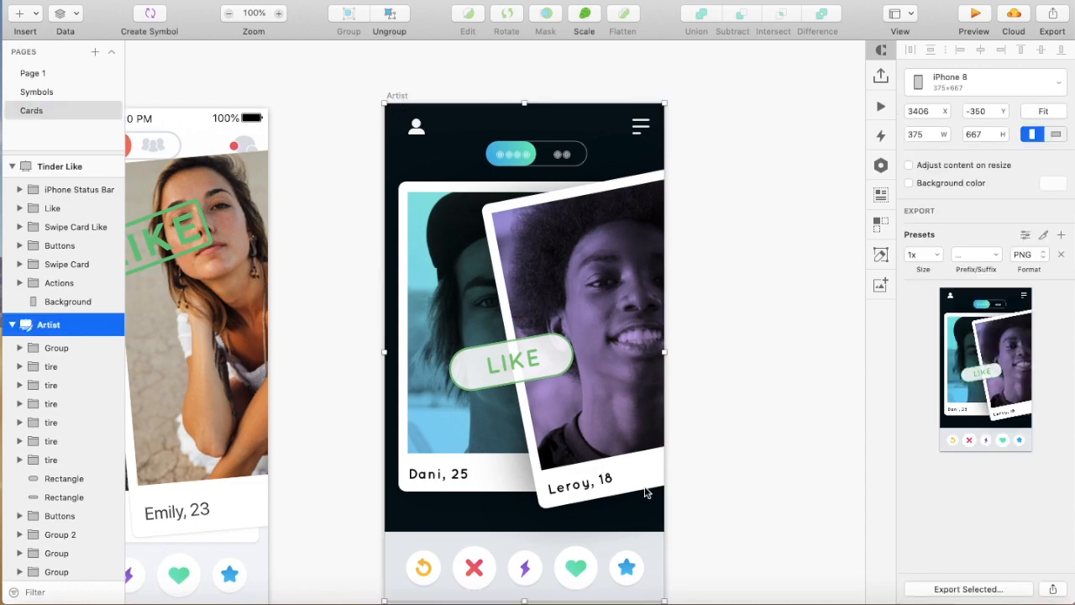
left_click(552, 593)
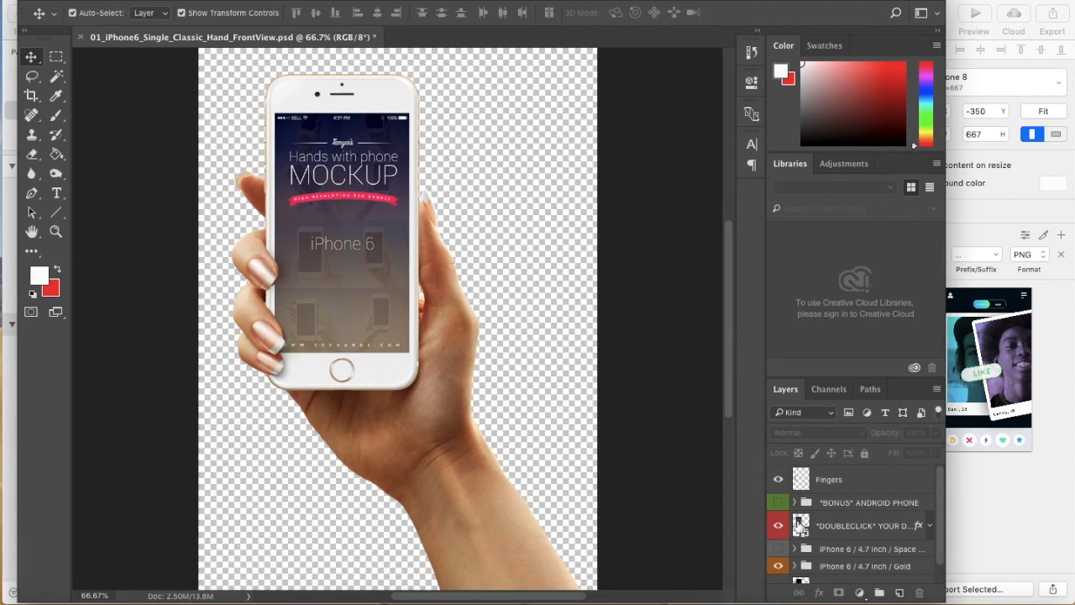
left_click(801, 528)
double_click(802, 527)
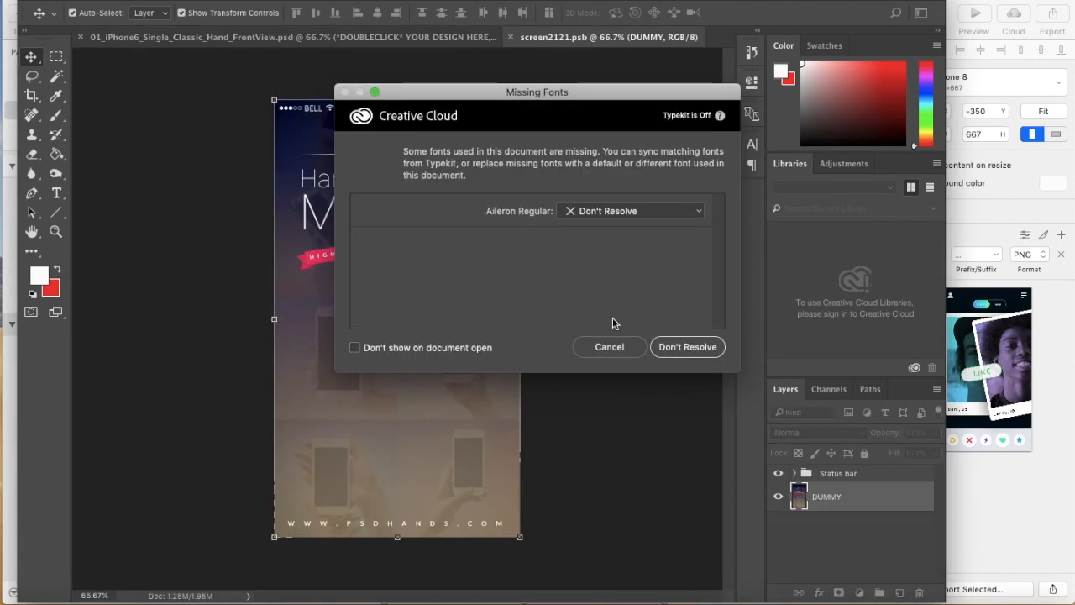
left_click(609, 347)
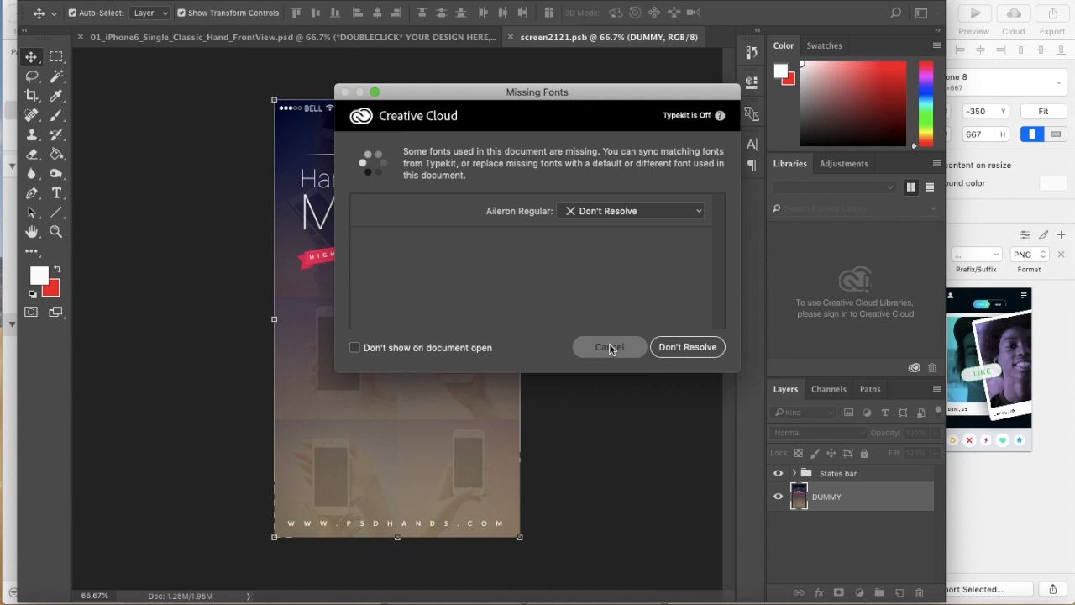
Replace the DUMMY layer in screen2121.psb with the pasted Artist artboard, scaled to fill the canvas
key("BackSpace")
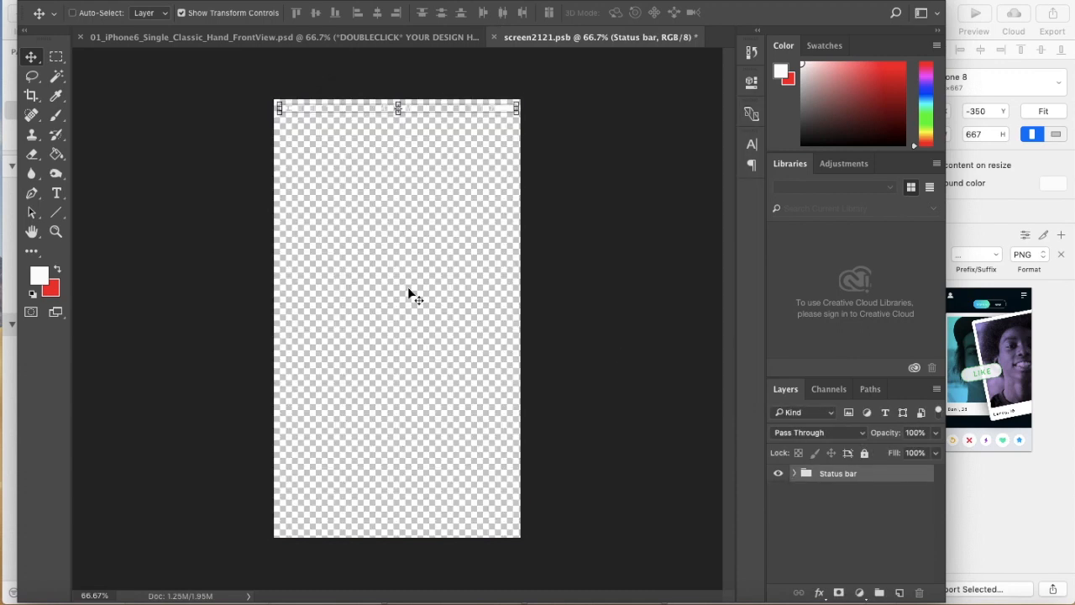
key("super+v")
left_click_drag(382, 216, 352, 168)
left_click_drag(457, 428, 519, 537)
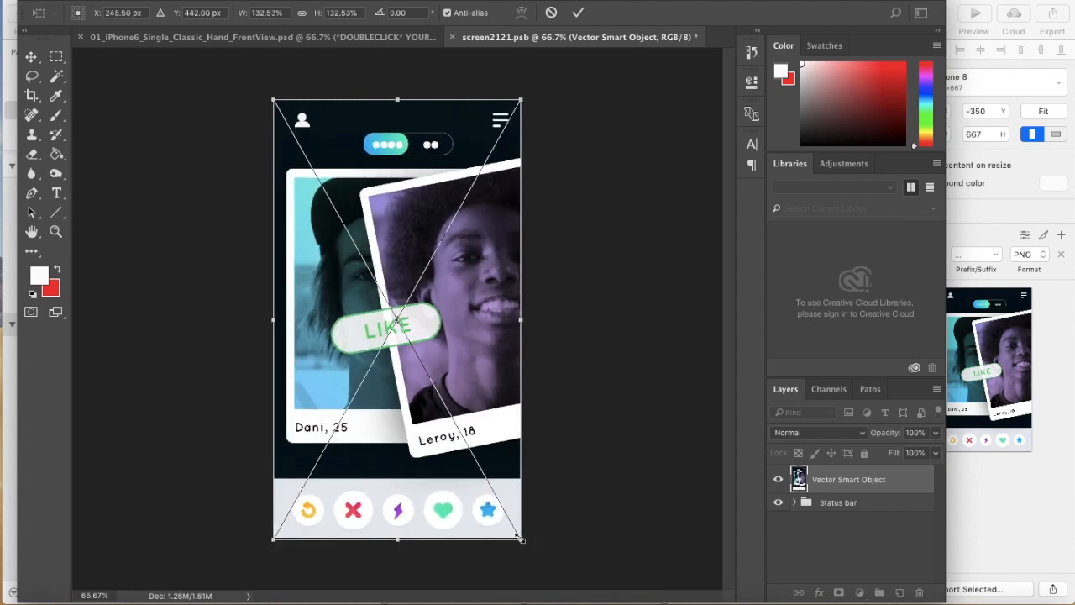
key("Return")
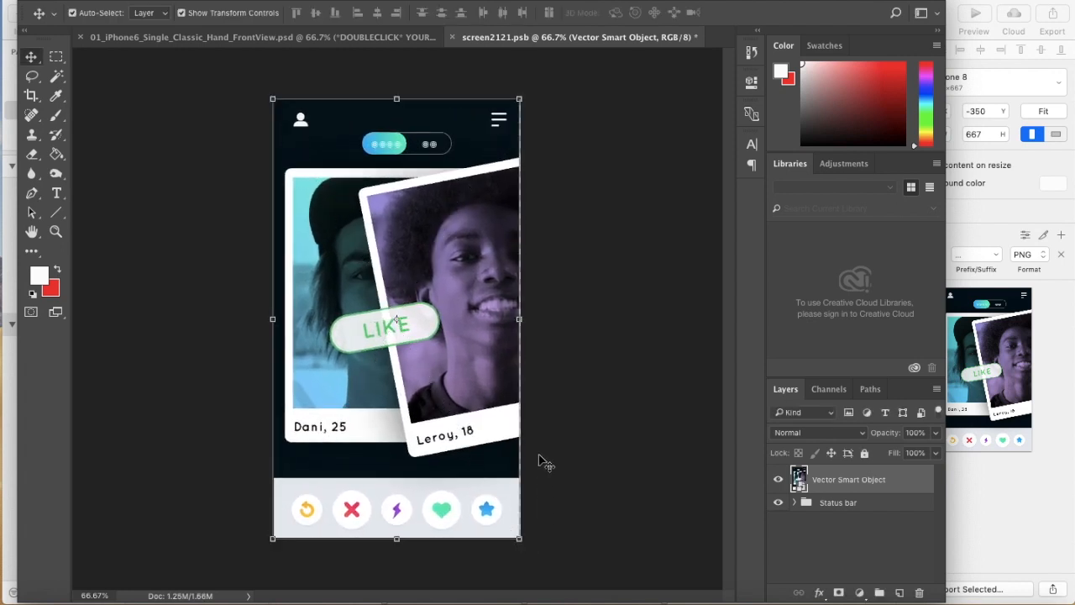
Save and close screen2121.psb to update the phone screen in the hand mockup
key("super+s")
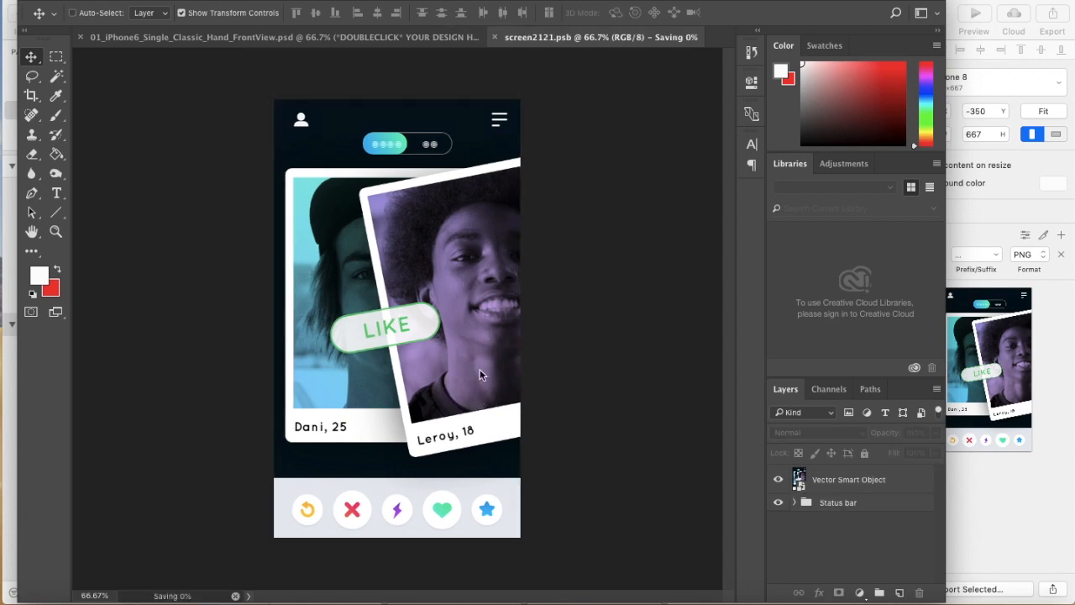
key("super+w")
left_click(518, 363)
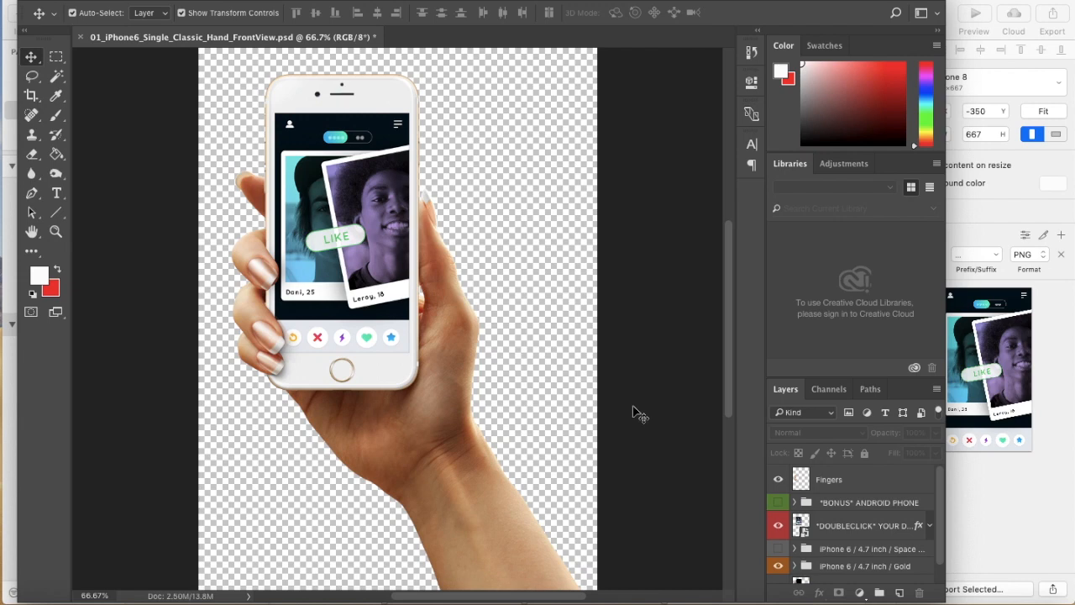
key("super+plus")
key("super+minus")
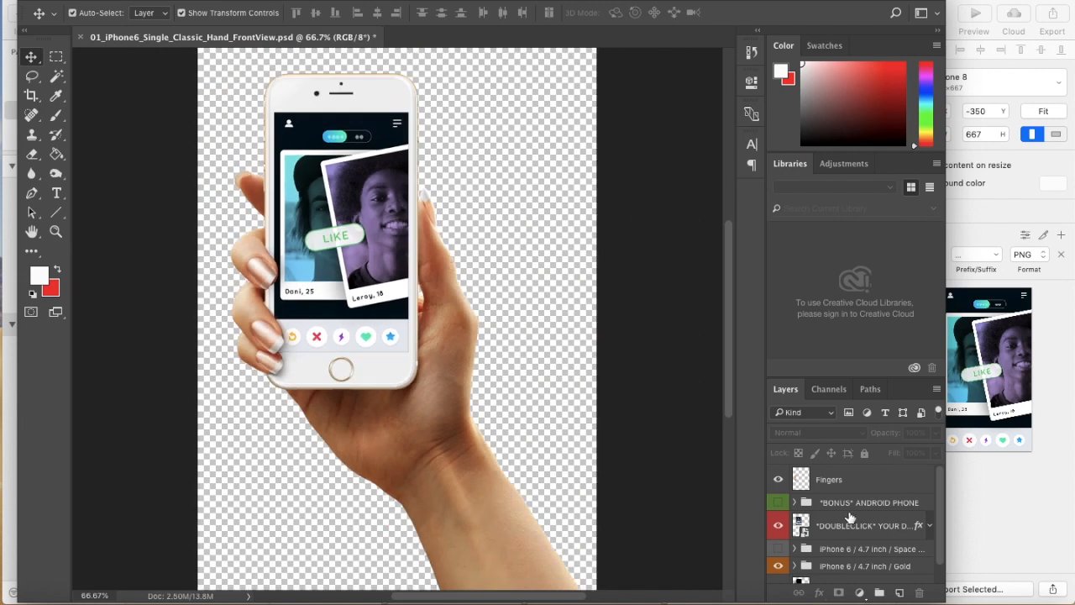
Add a new layer beneath the Hand layer and fill it with white as the mockup's background
left_click(899, 592)
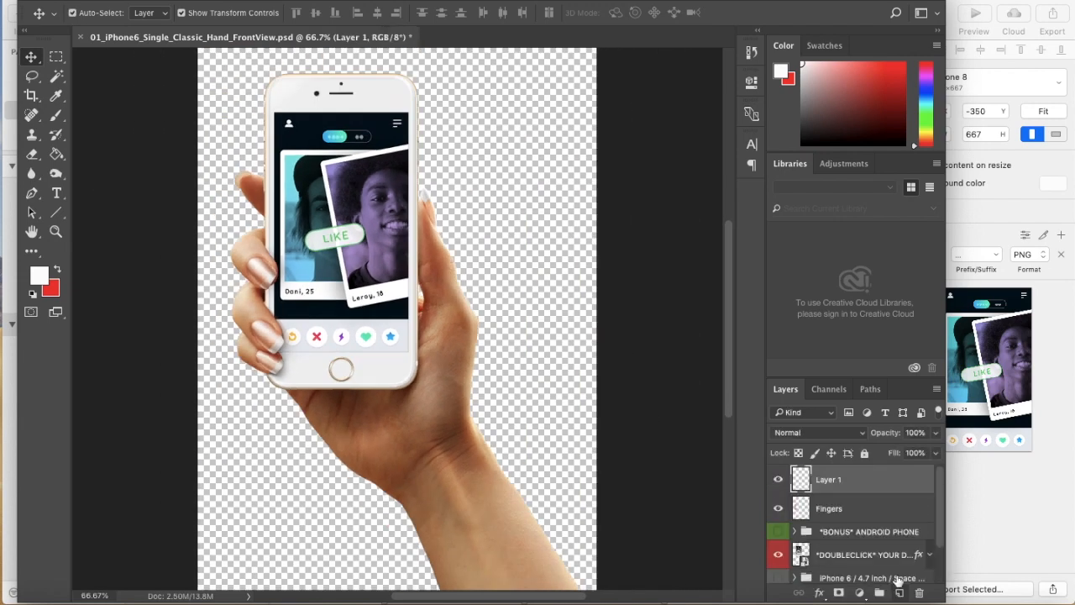
left_click_drag(863, 489, 861, 585)
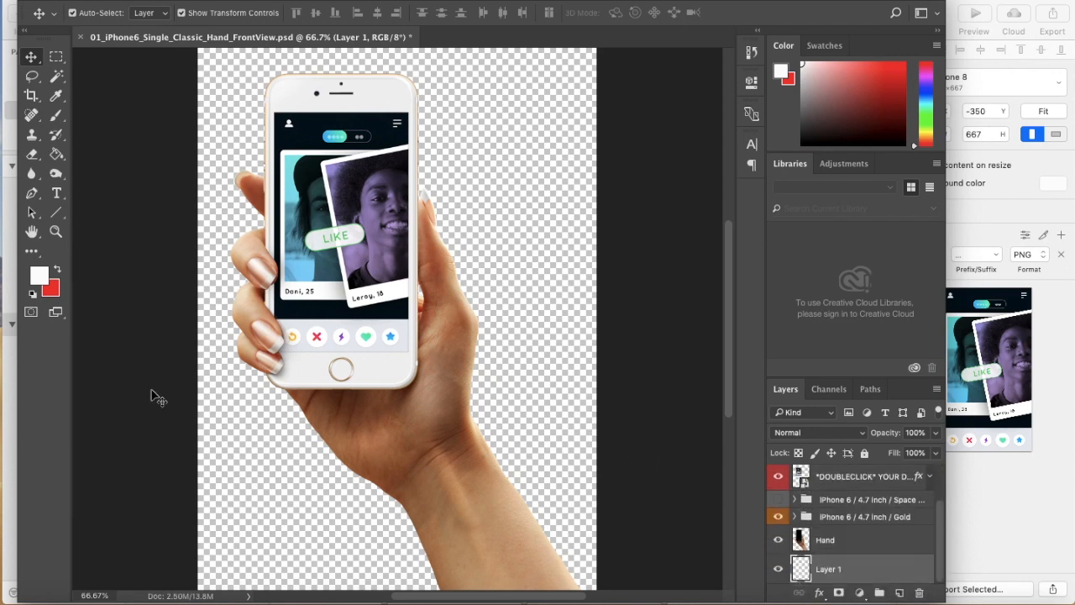
left_click(56, 154)
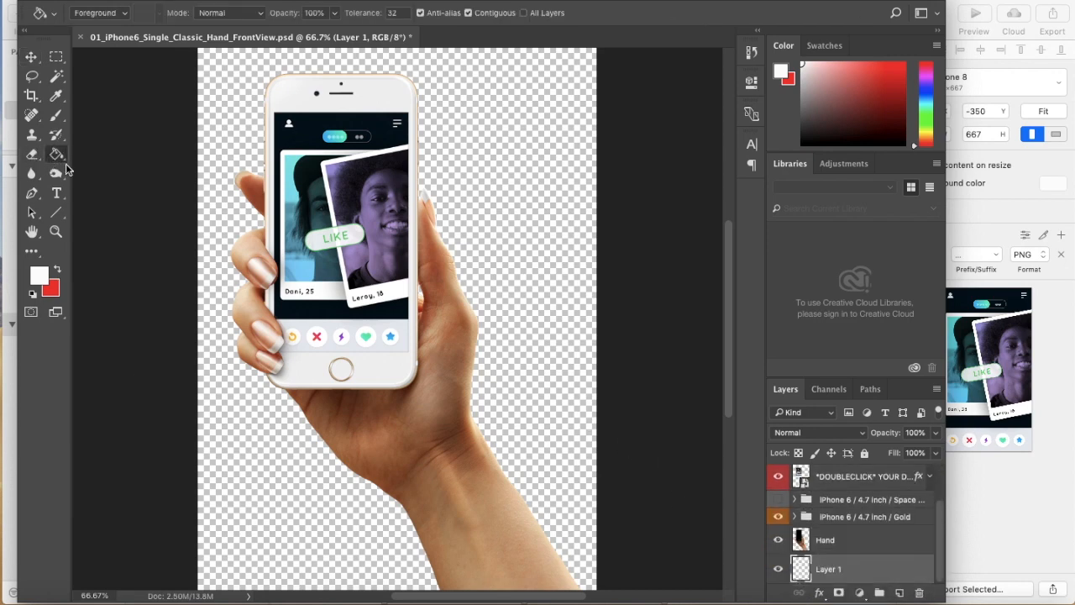
left_click(270, 487)
left_click(31, 73)
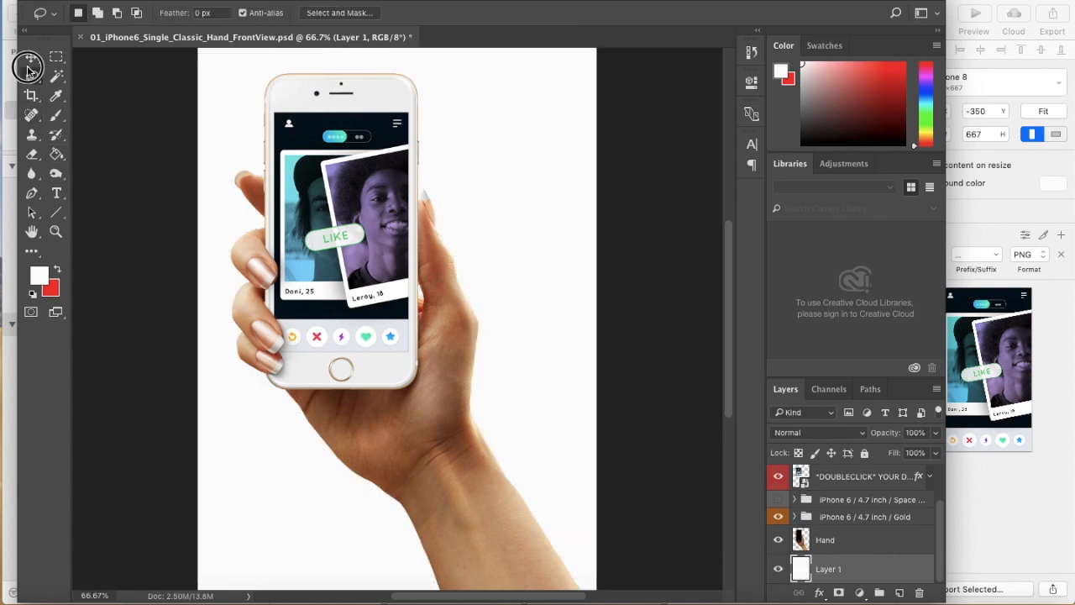
Examine the finished phone mockup up close and at 100%, widening the Photoshop window for a larger view
scroll(108, 114, "up", 5)
scroll(108, 115, "left", 4)
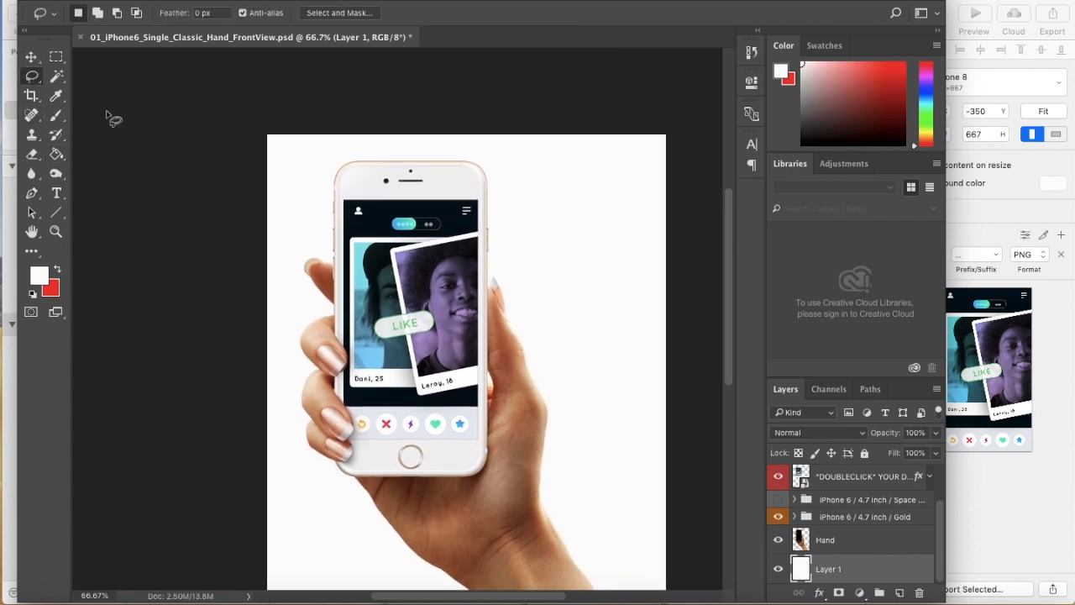
scroll(107, 115, "down", 2)
scroll(108, 114, "up", 4)
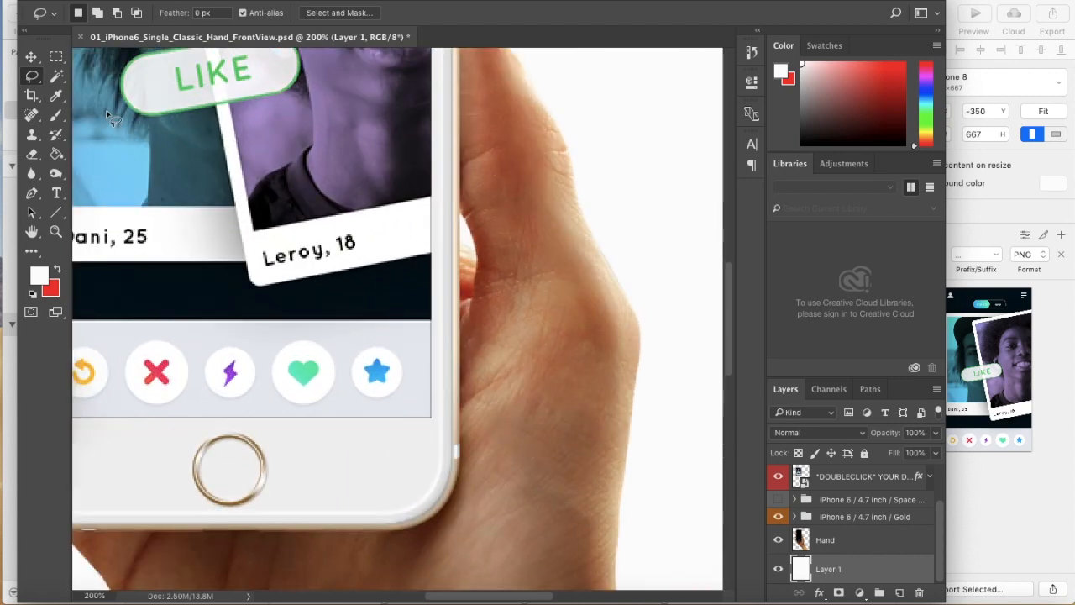
scroll(107, 114, "down", 2)
scroll(162, 124, "down", 1)
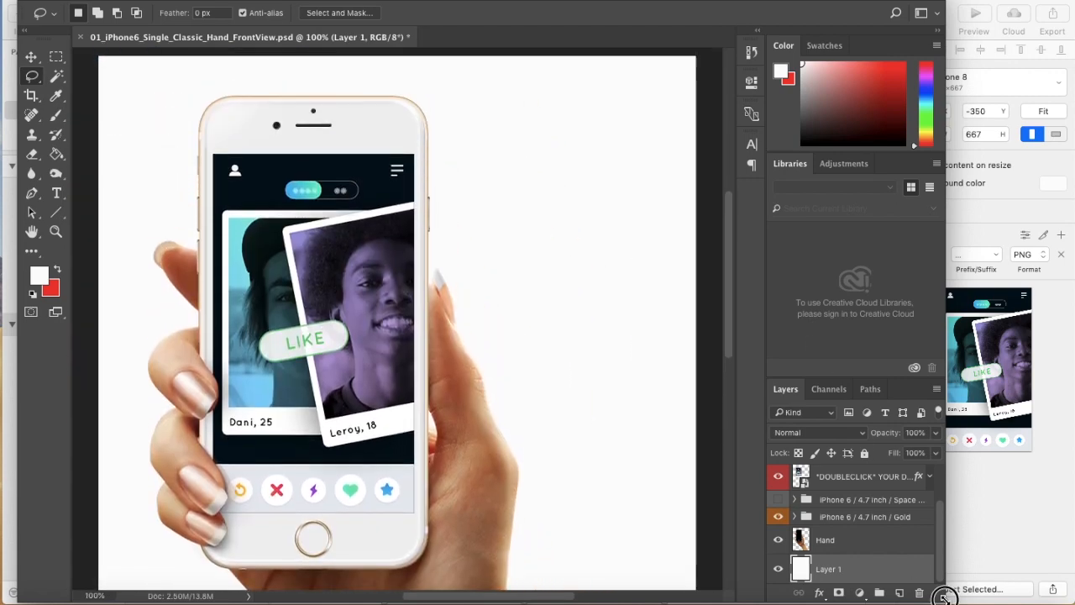
left_click_drag(945, 602, 1074, 603)
scroll(604, 401, "down", 1)
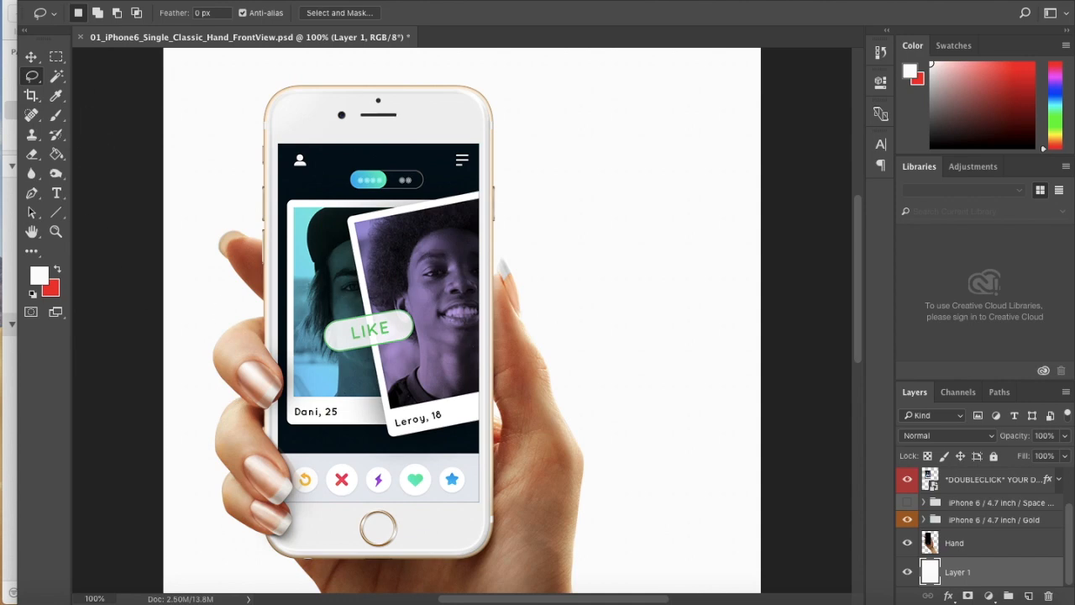
Switch back to Sketch and review the Artist artboard alongside the Tinder Like original, then on its own at 100%
left_click(311, 597)
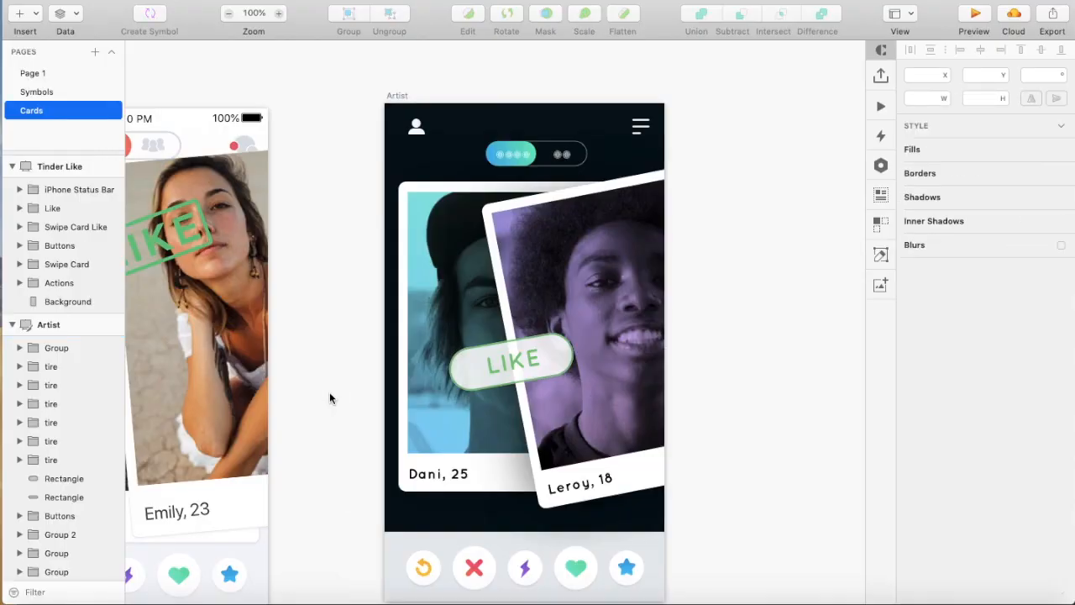
key("super+minus")
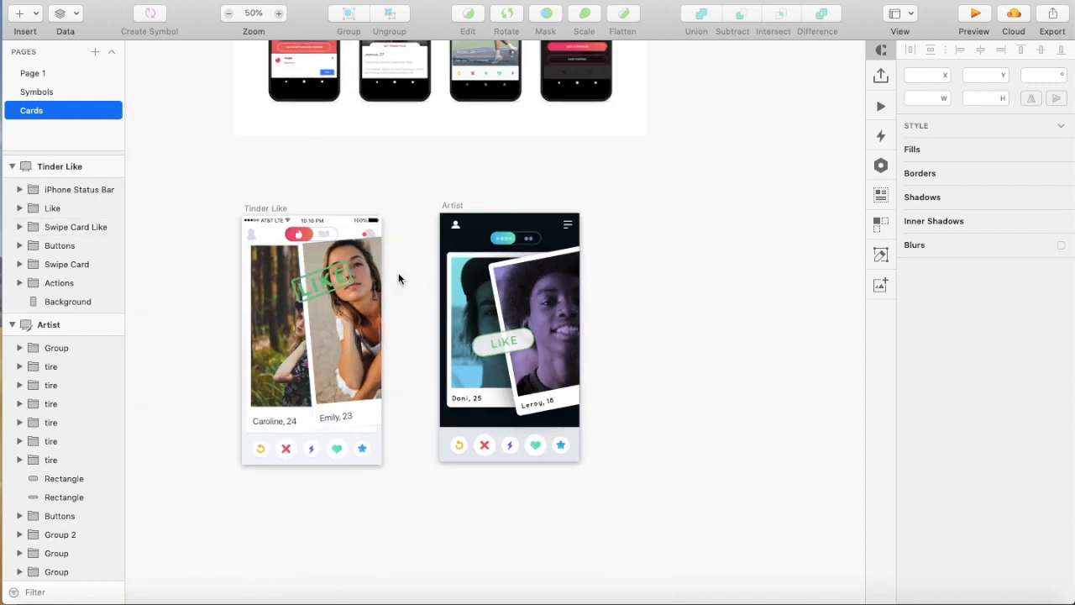
key("super+plus")
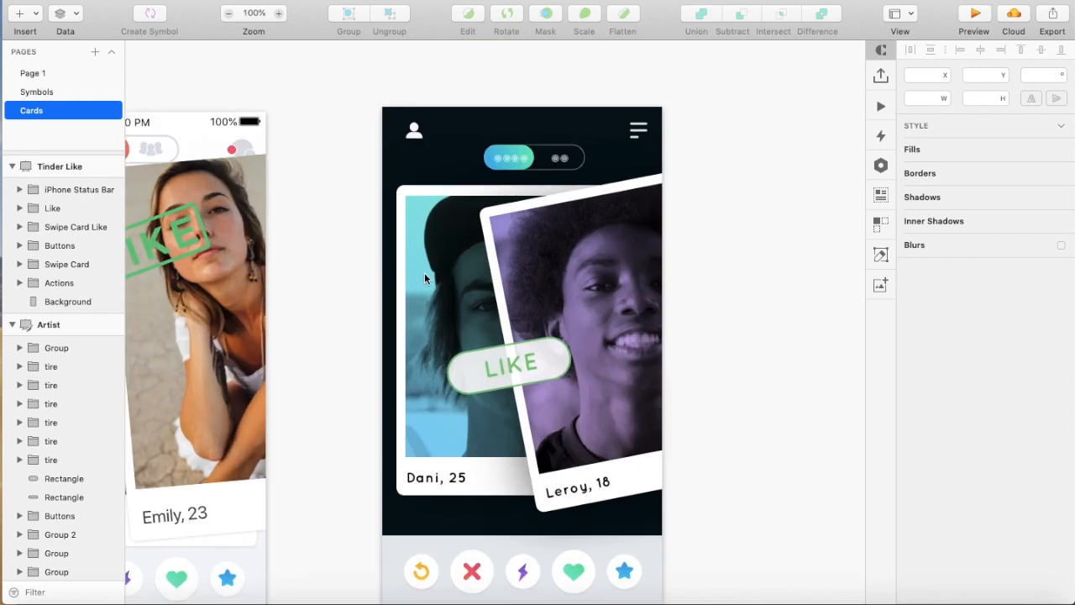
scroll(351, 237, "right", 2)
scroll(353, 243, "right", 3)
scroll(353, 243, "down", 1)
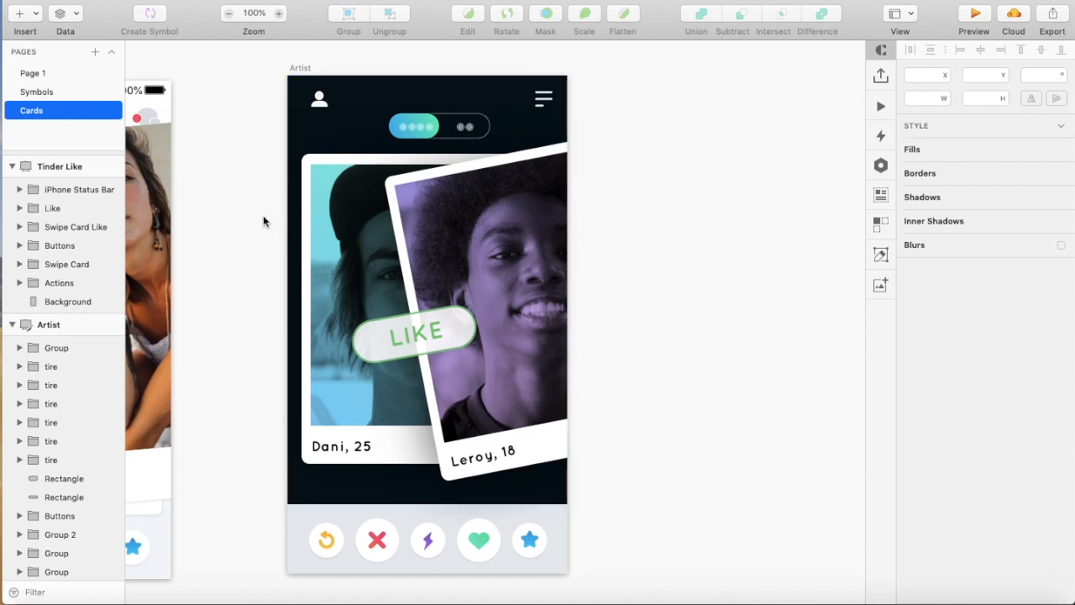
scroll(242, 161, "down", 1)
scroll(242, 161, "right", 1)
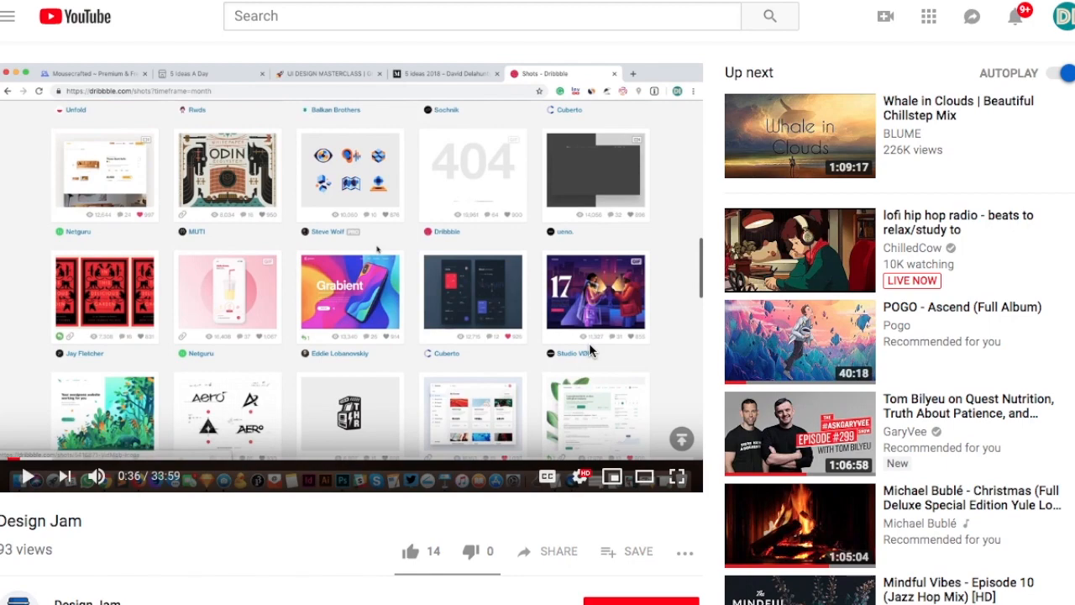
On the Design Jam video page on YouTube, subscribe to the channel and turn on its notifications
scroll(588, 350, "down", 3)
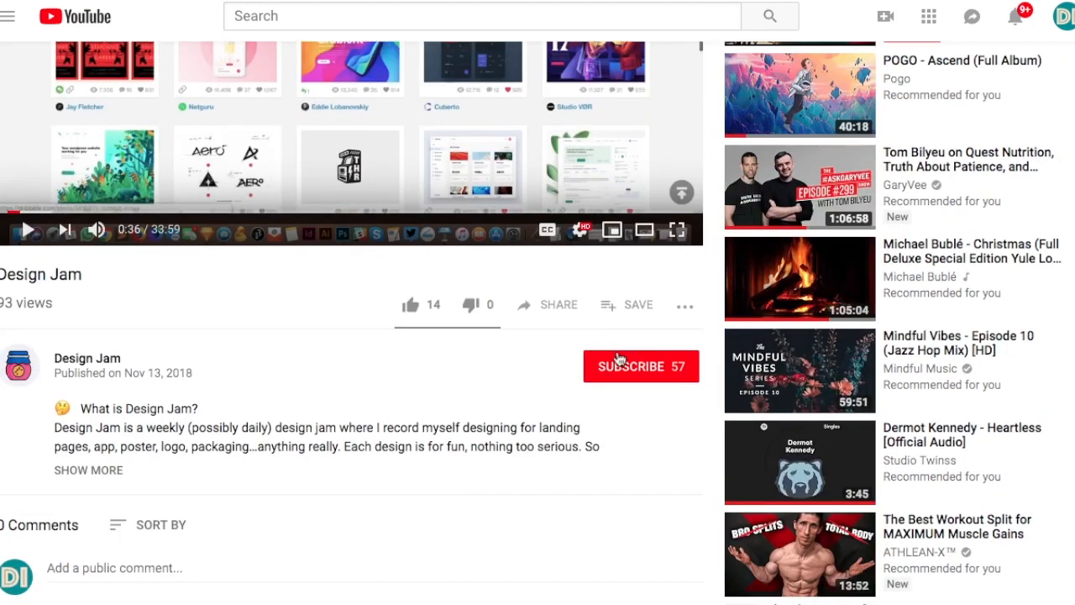
left_click(619, 359)
left_click(685, 366)
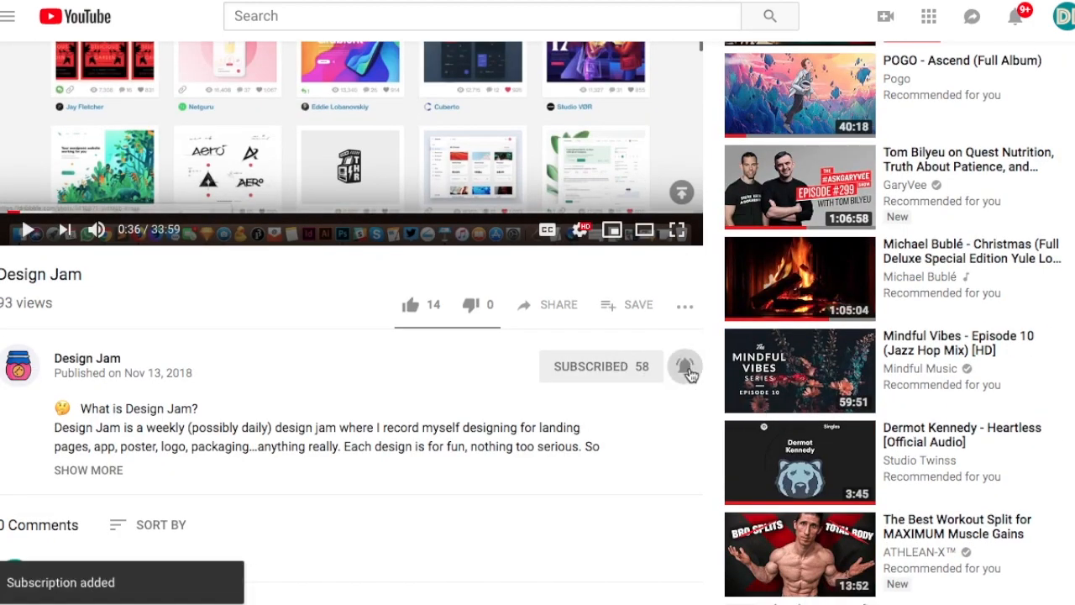